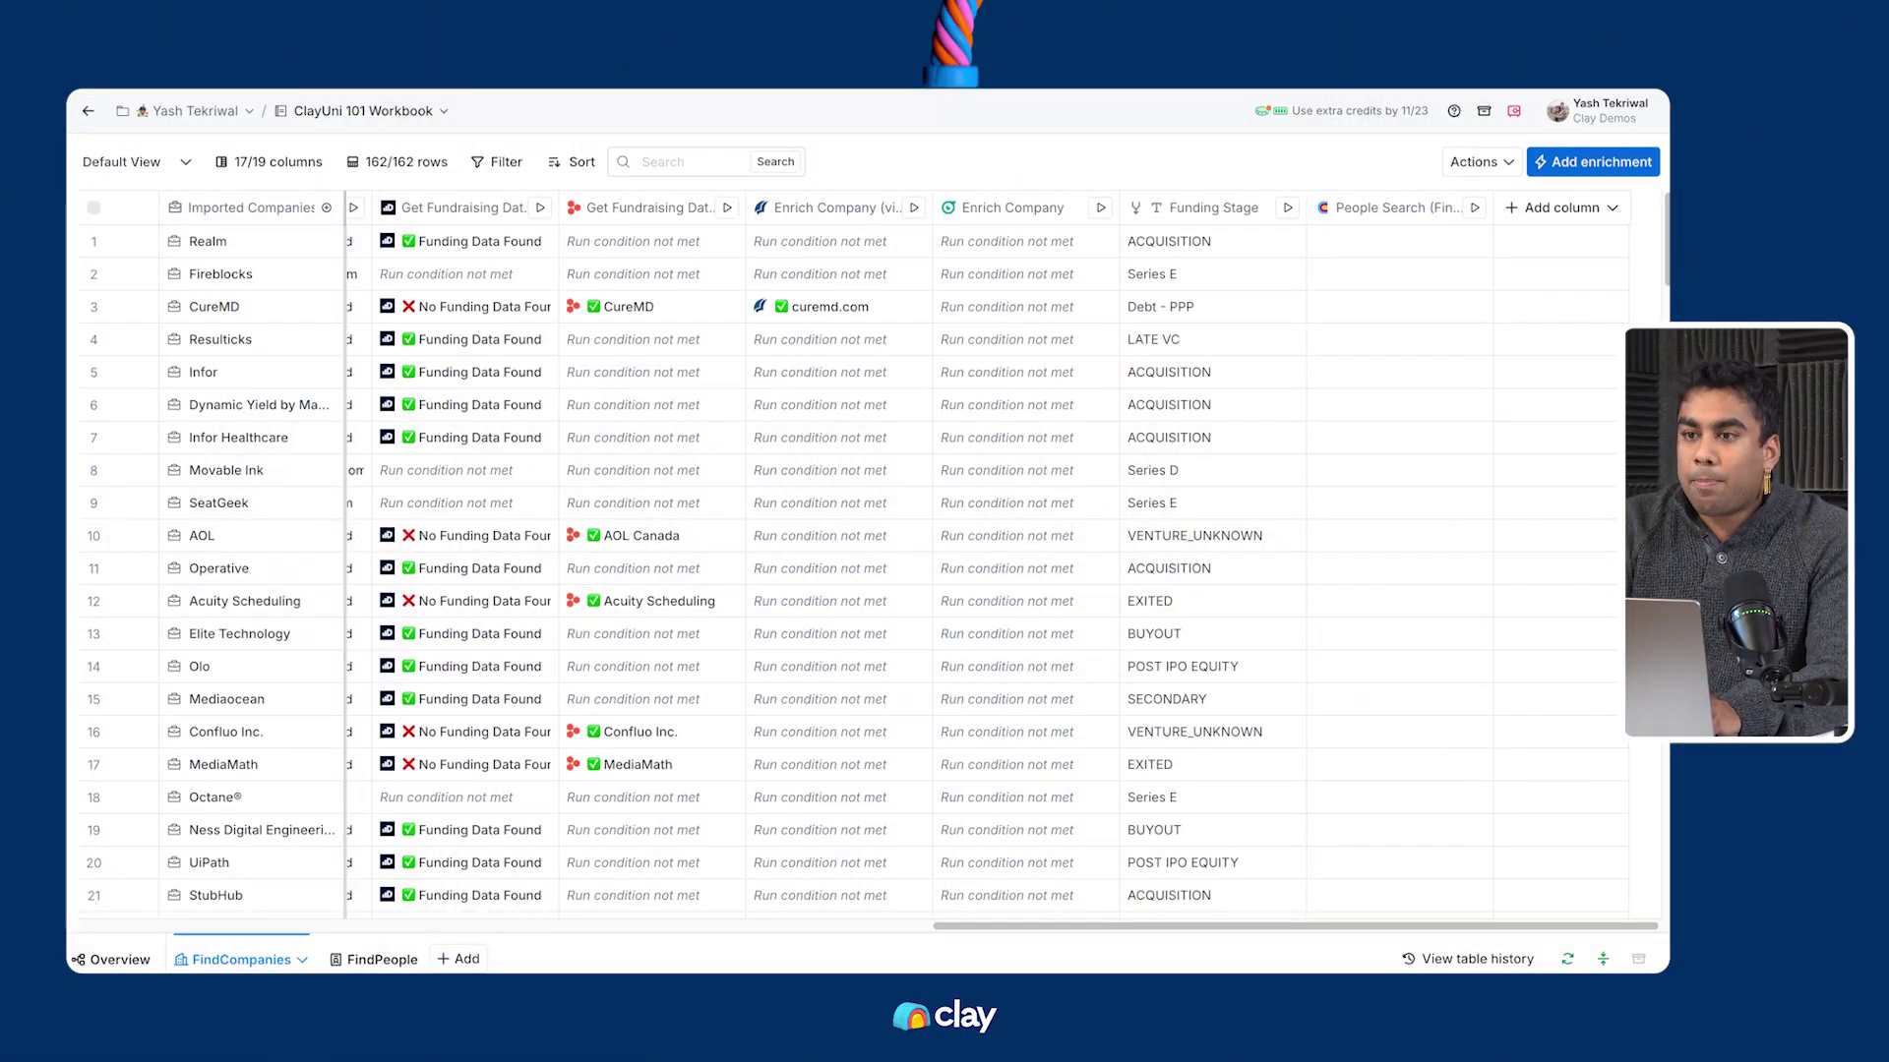
Add a Use AI enrichment to the FindCompanies table and set its use case to Web research (Claygent)
left_click(1593, 163)
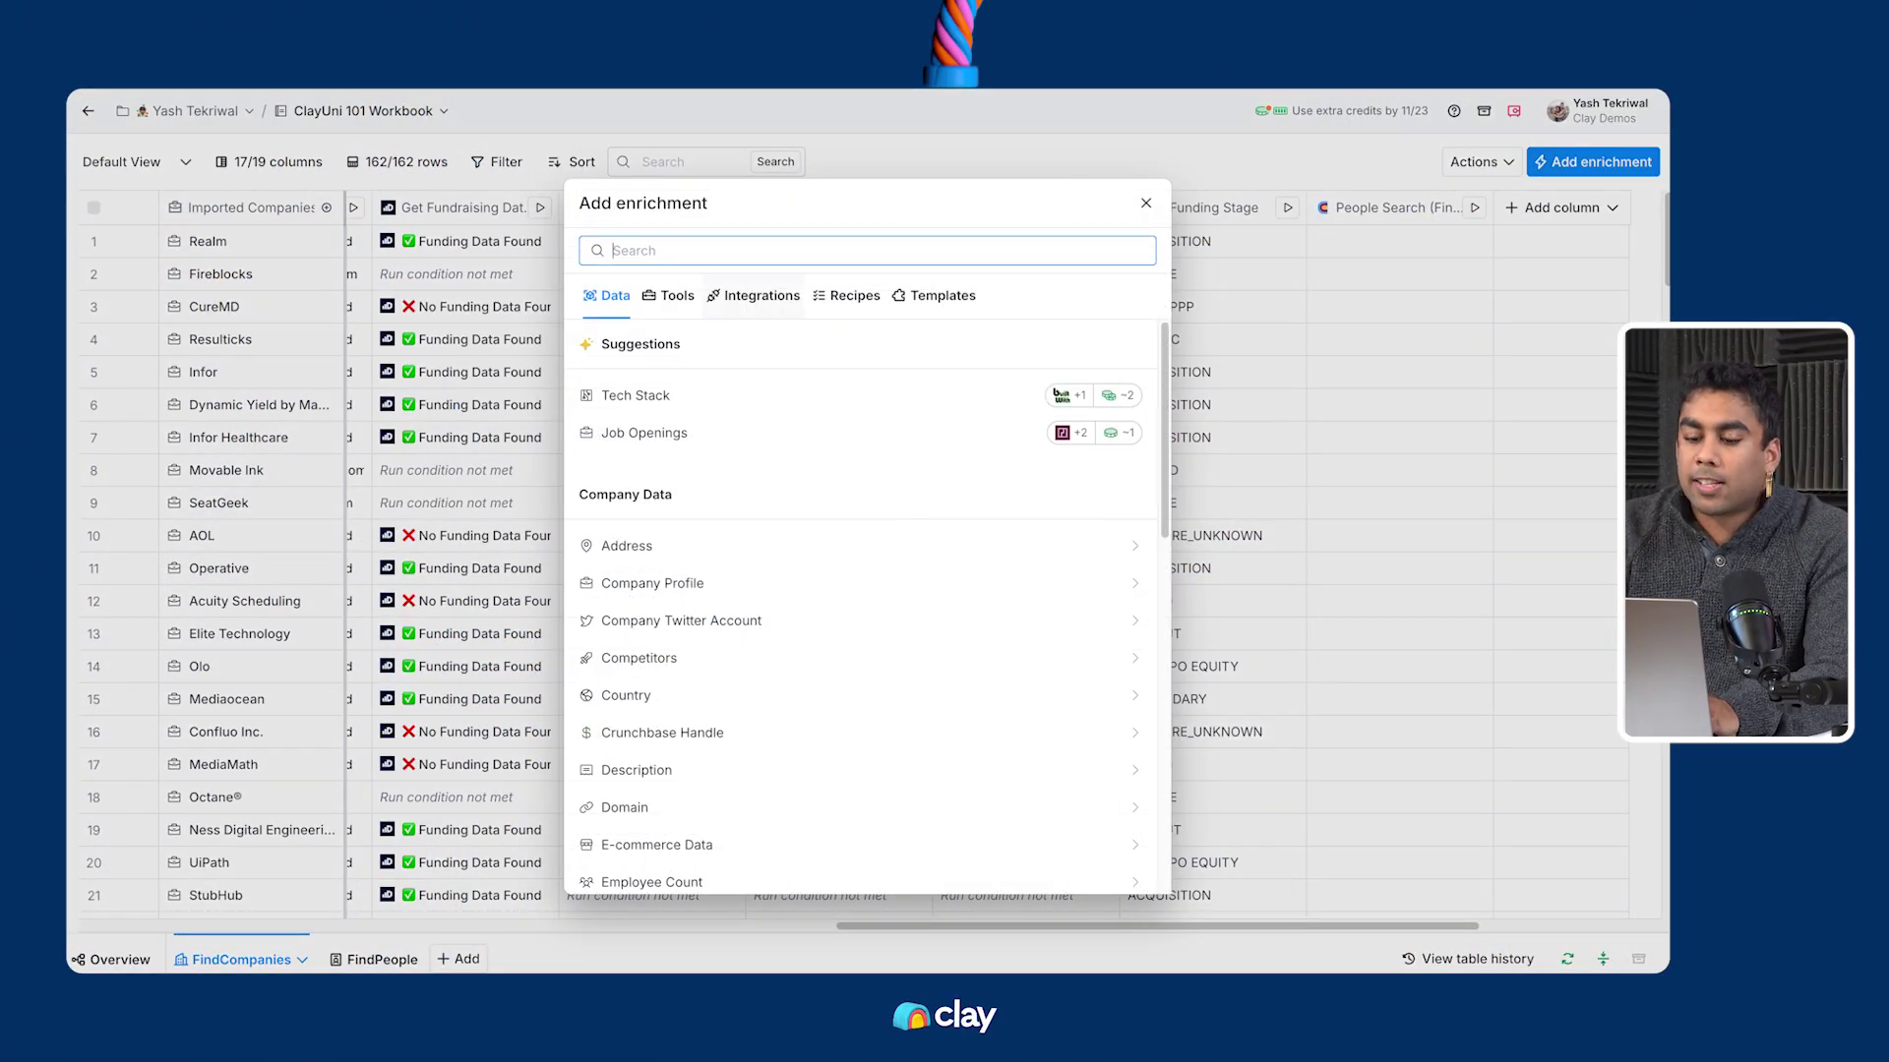
type("use ai")
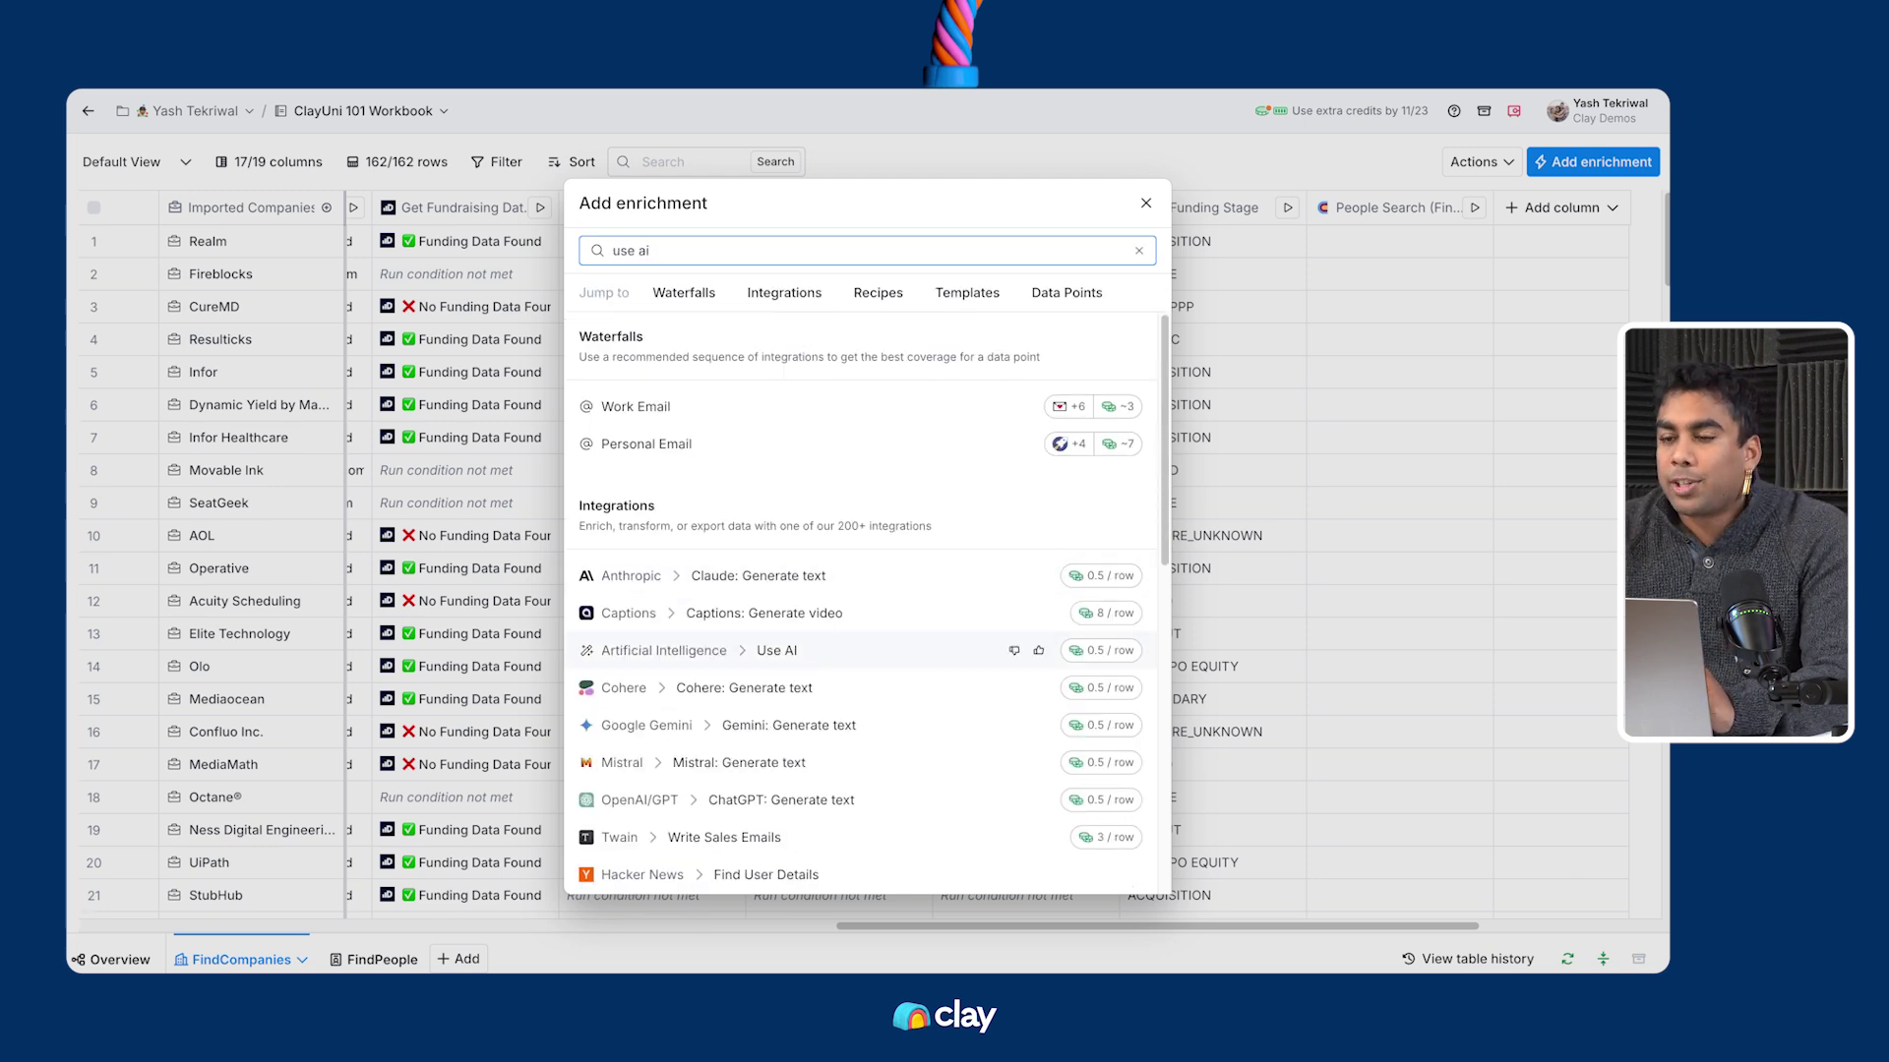
left_click(1013, 650)
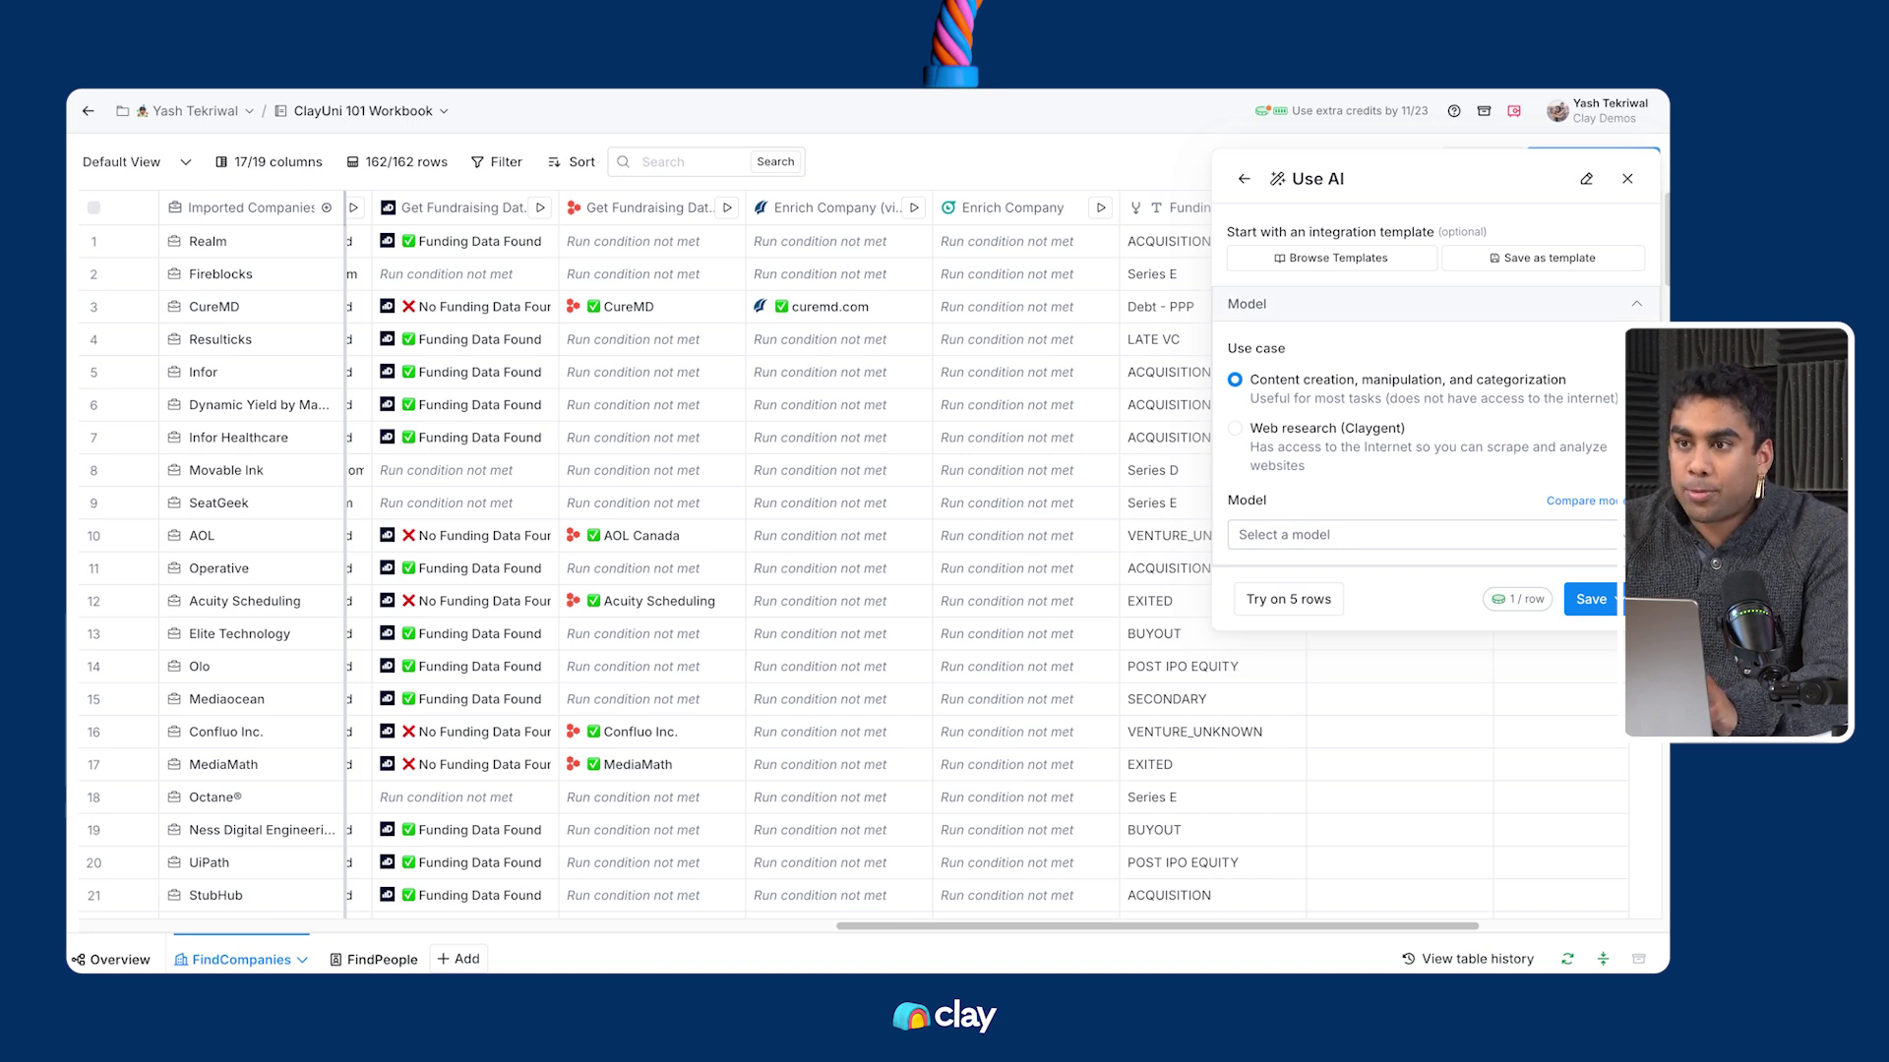
left_click(1235, 429)
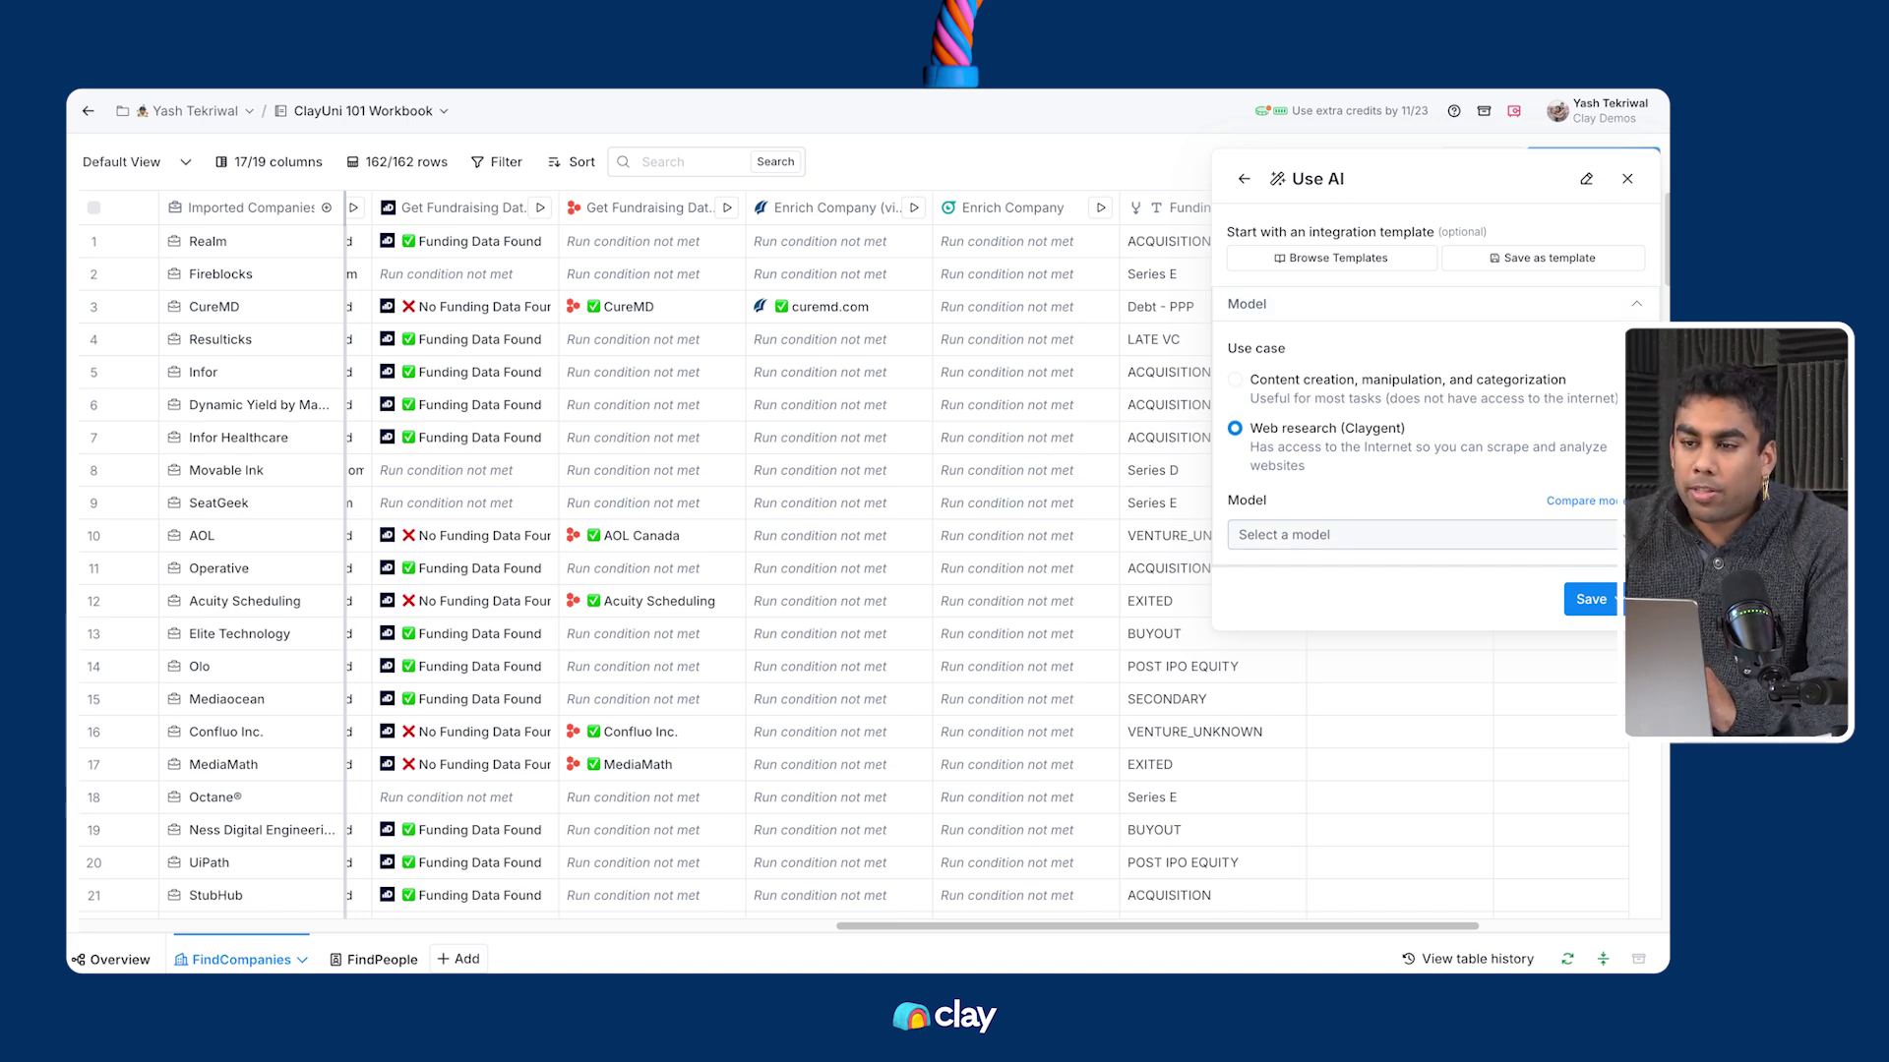
Compare the available AI models by their credit costs, API key support and descriptions
left_click(1417, 534)
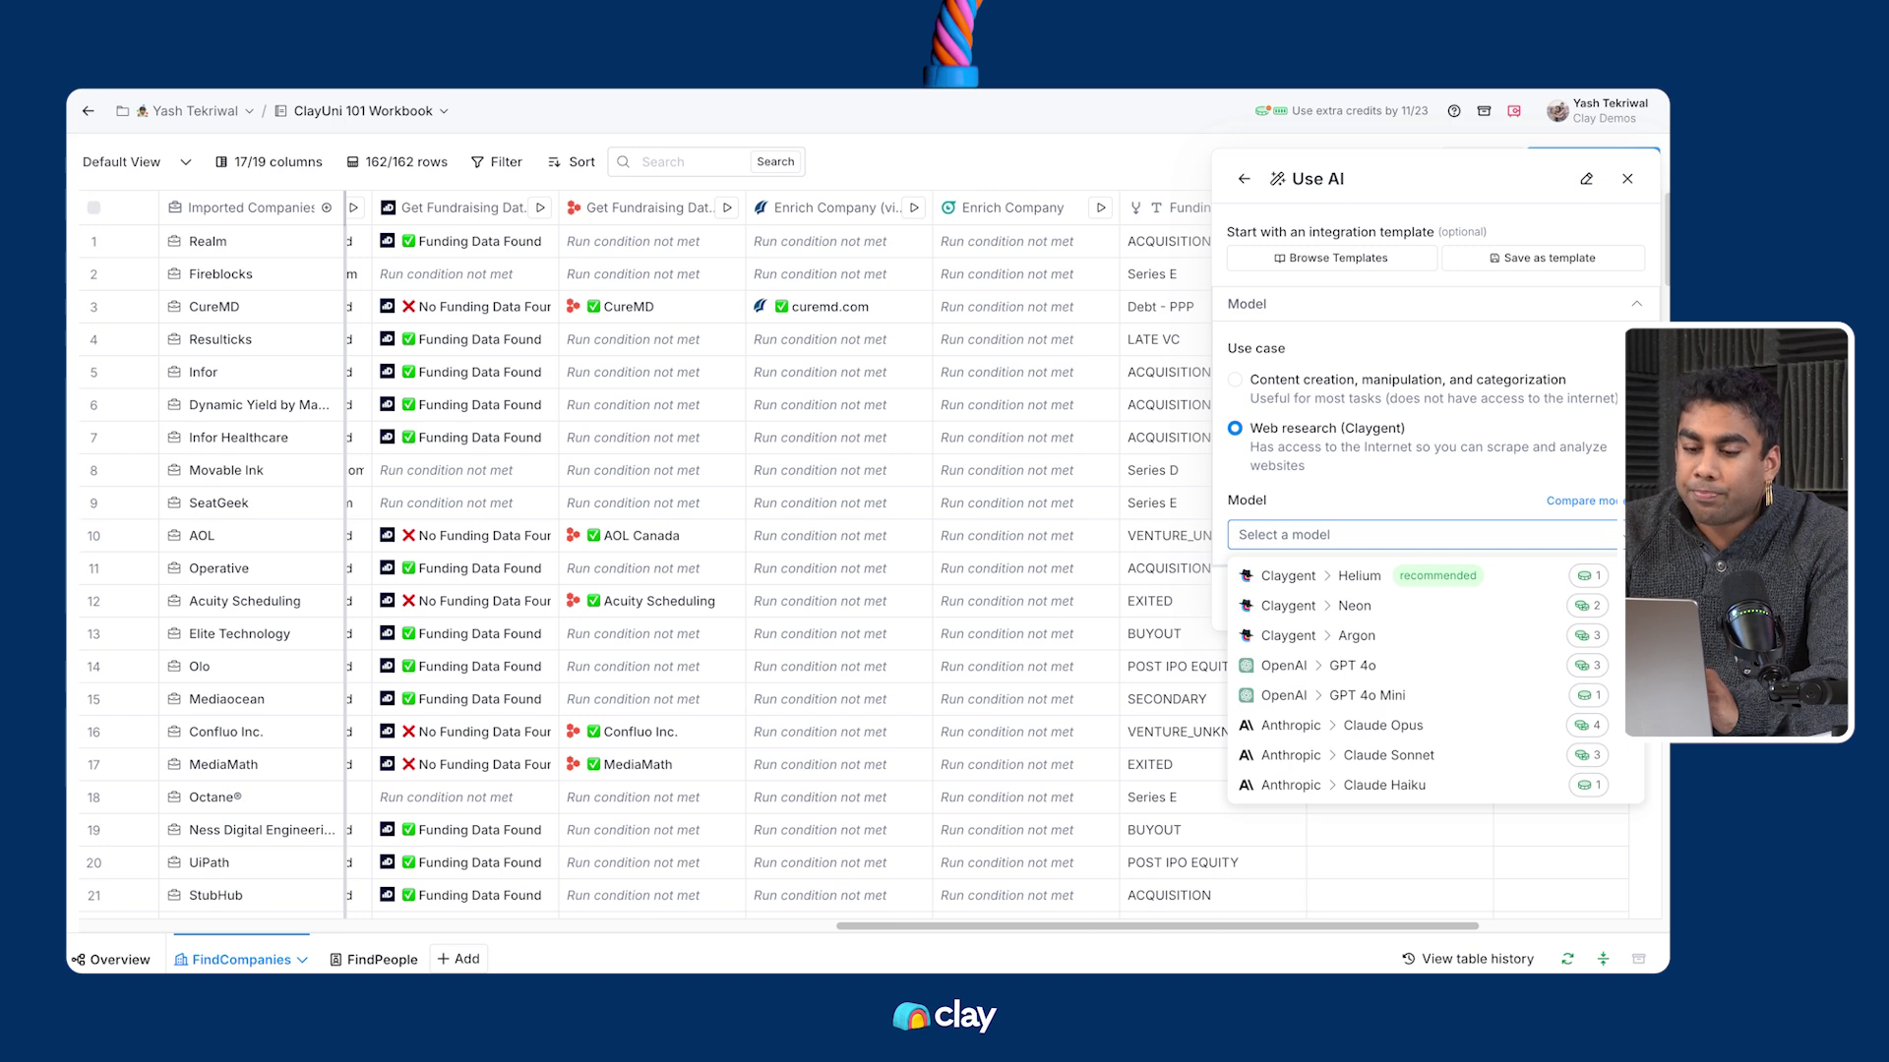
left_click(1581, 500)
left_click(1581, 501)
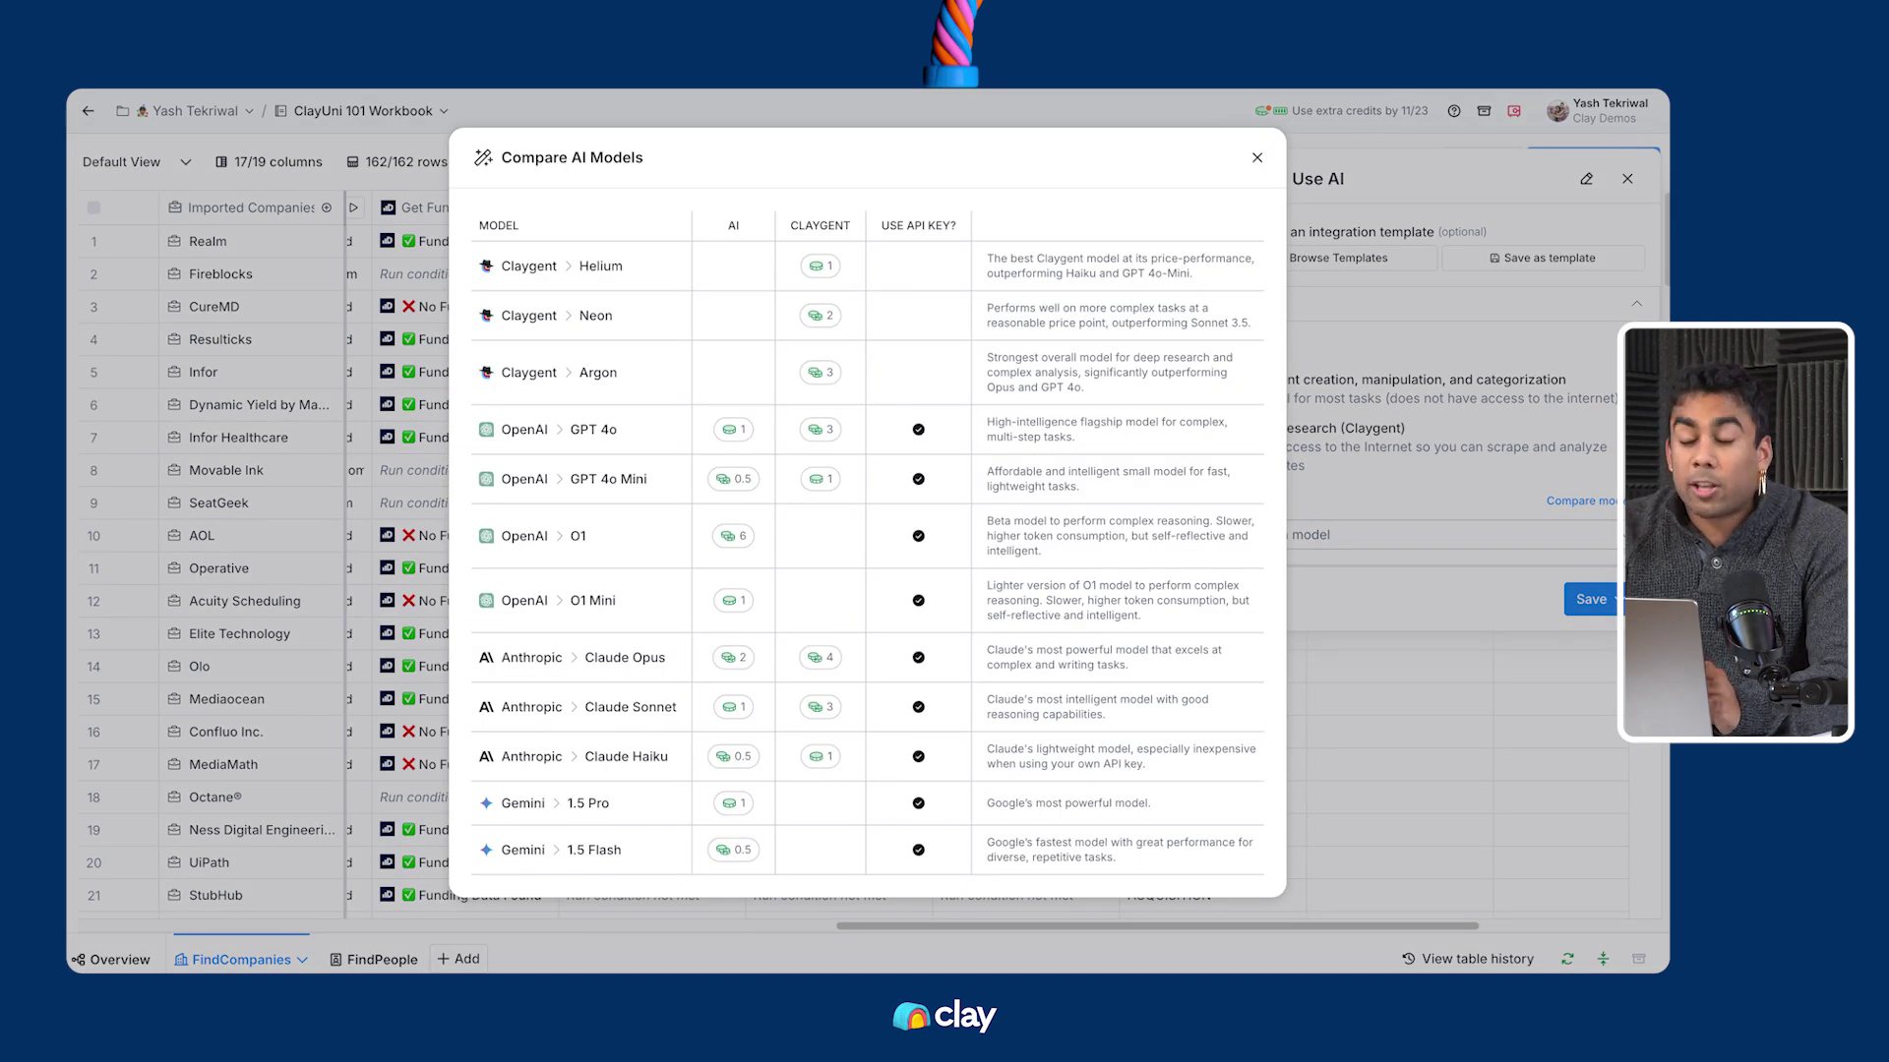
key("Escape")
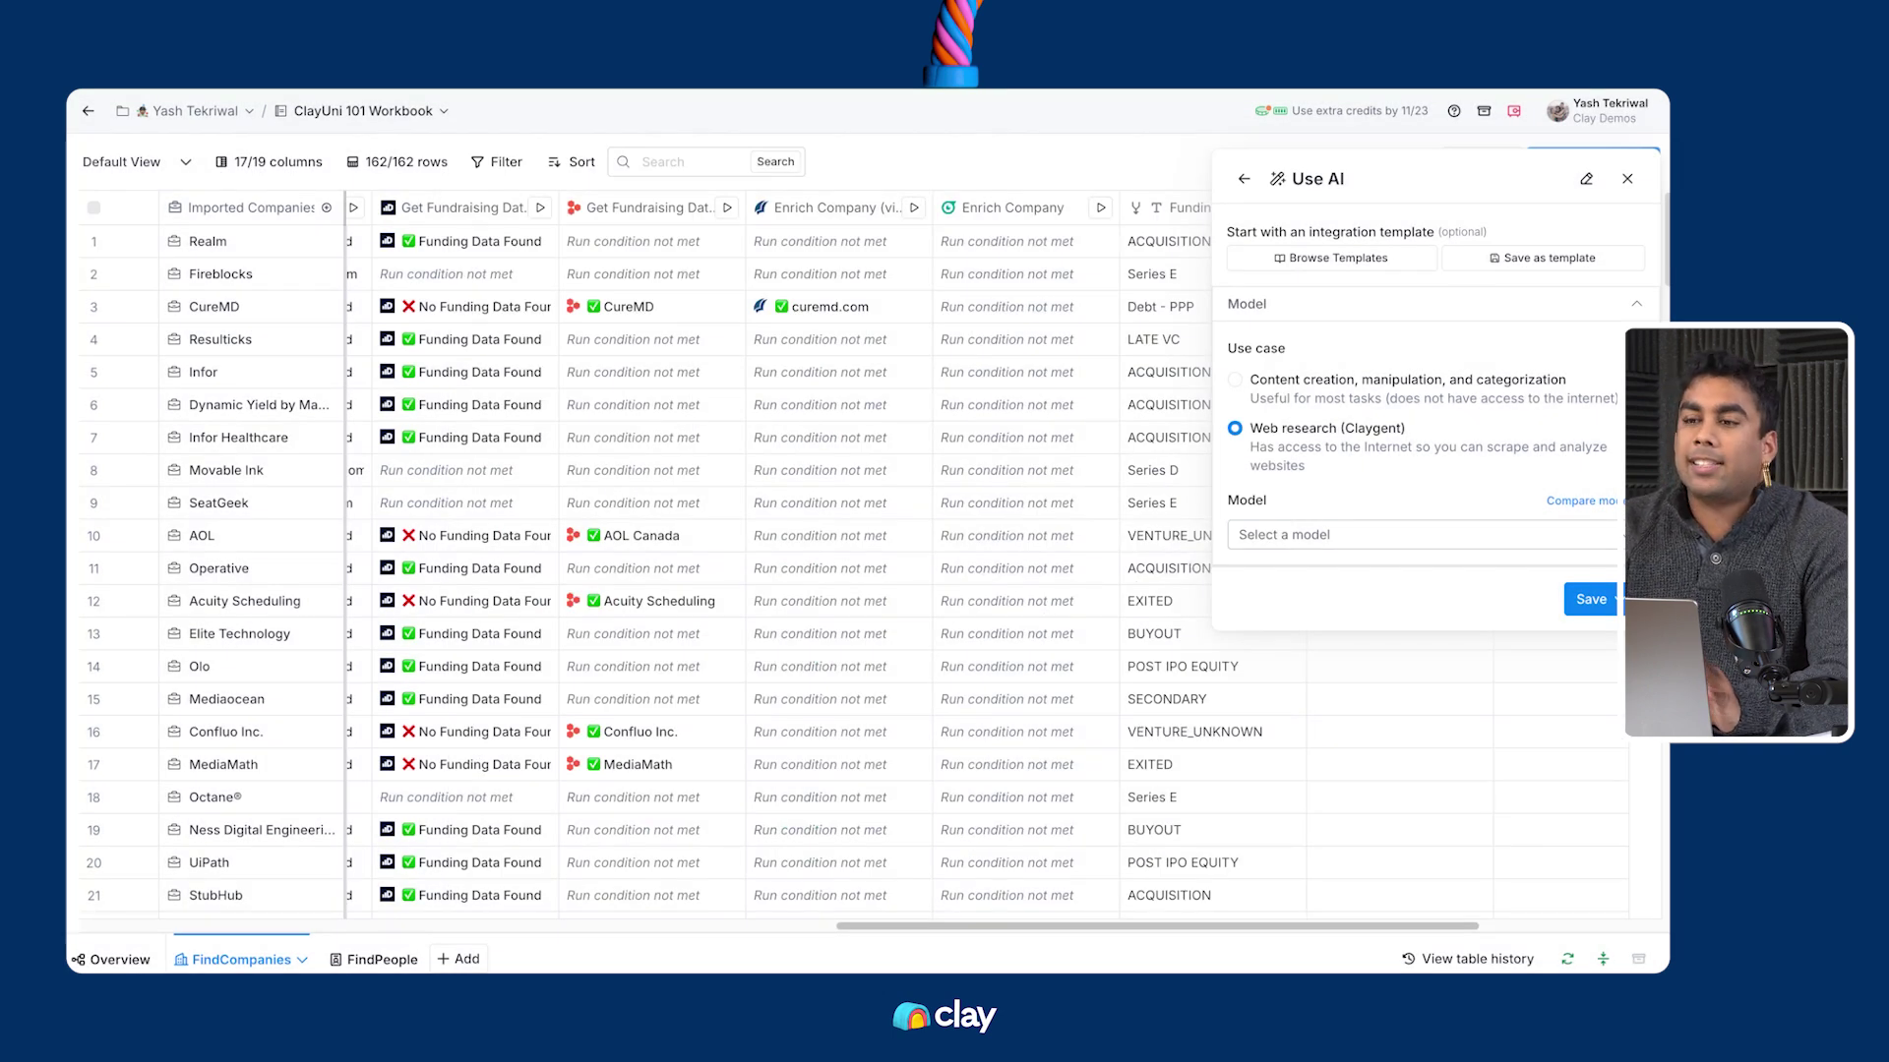
Choose Claygent > Helium as the model for the Use AI enrichment
left_click(1422, 535)
left_click(1360, 576)
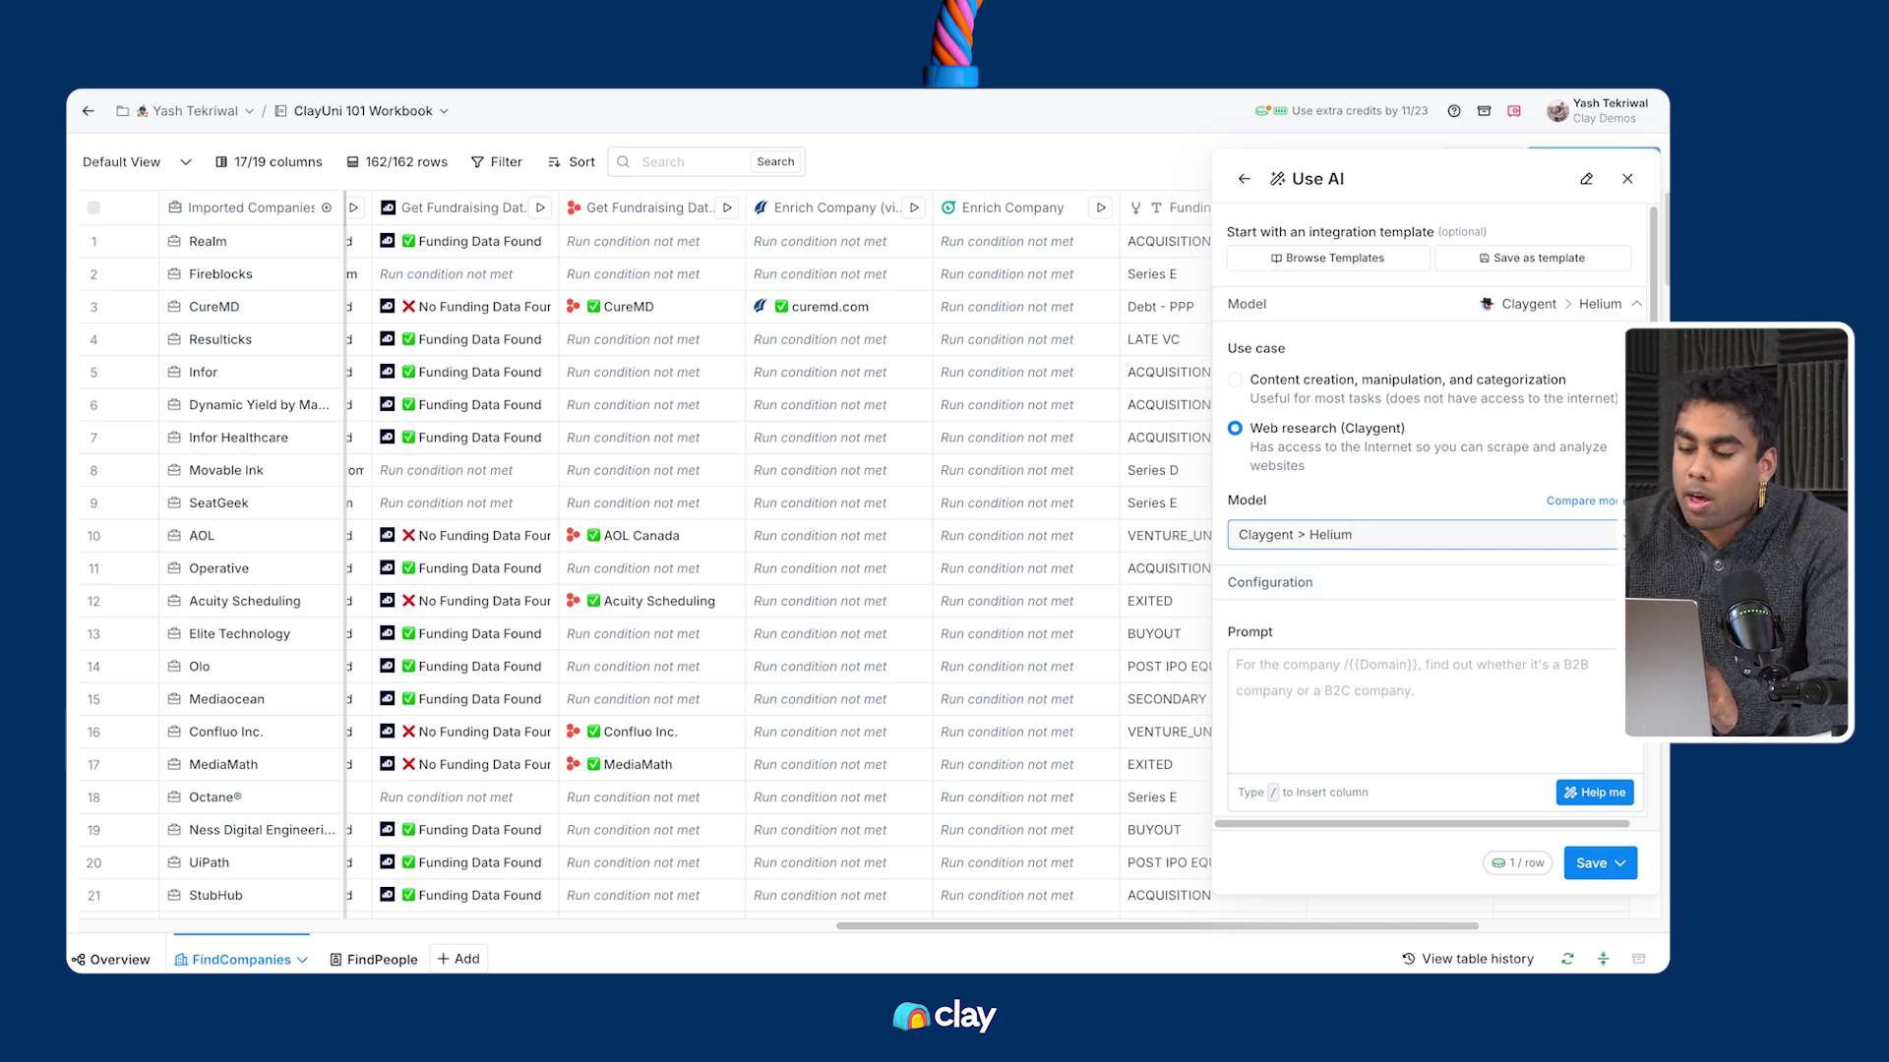
left_click(1421, 535)
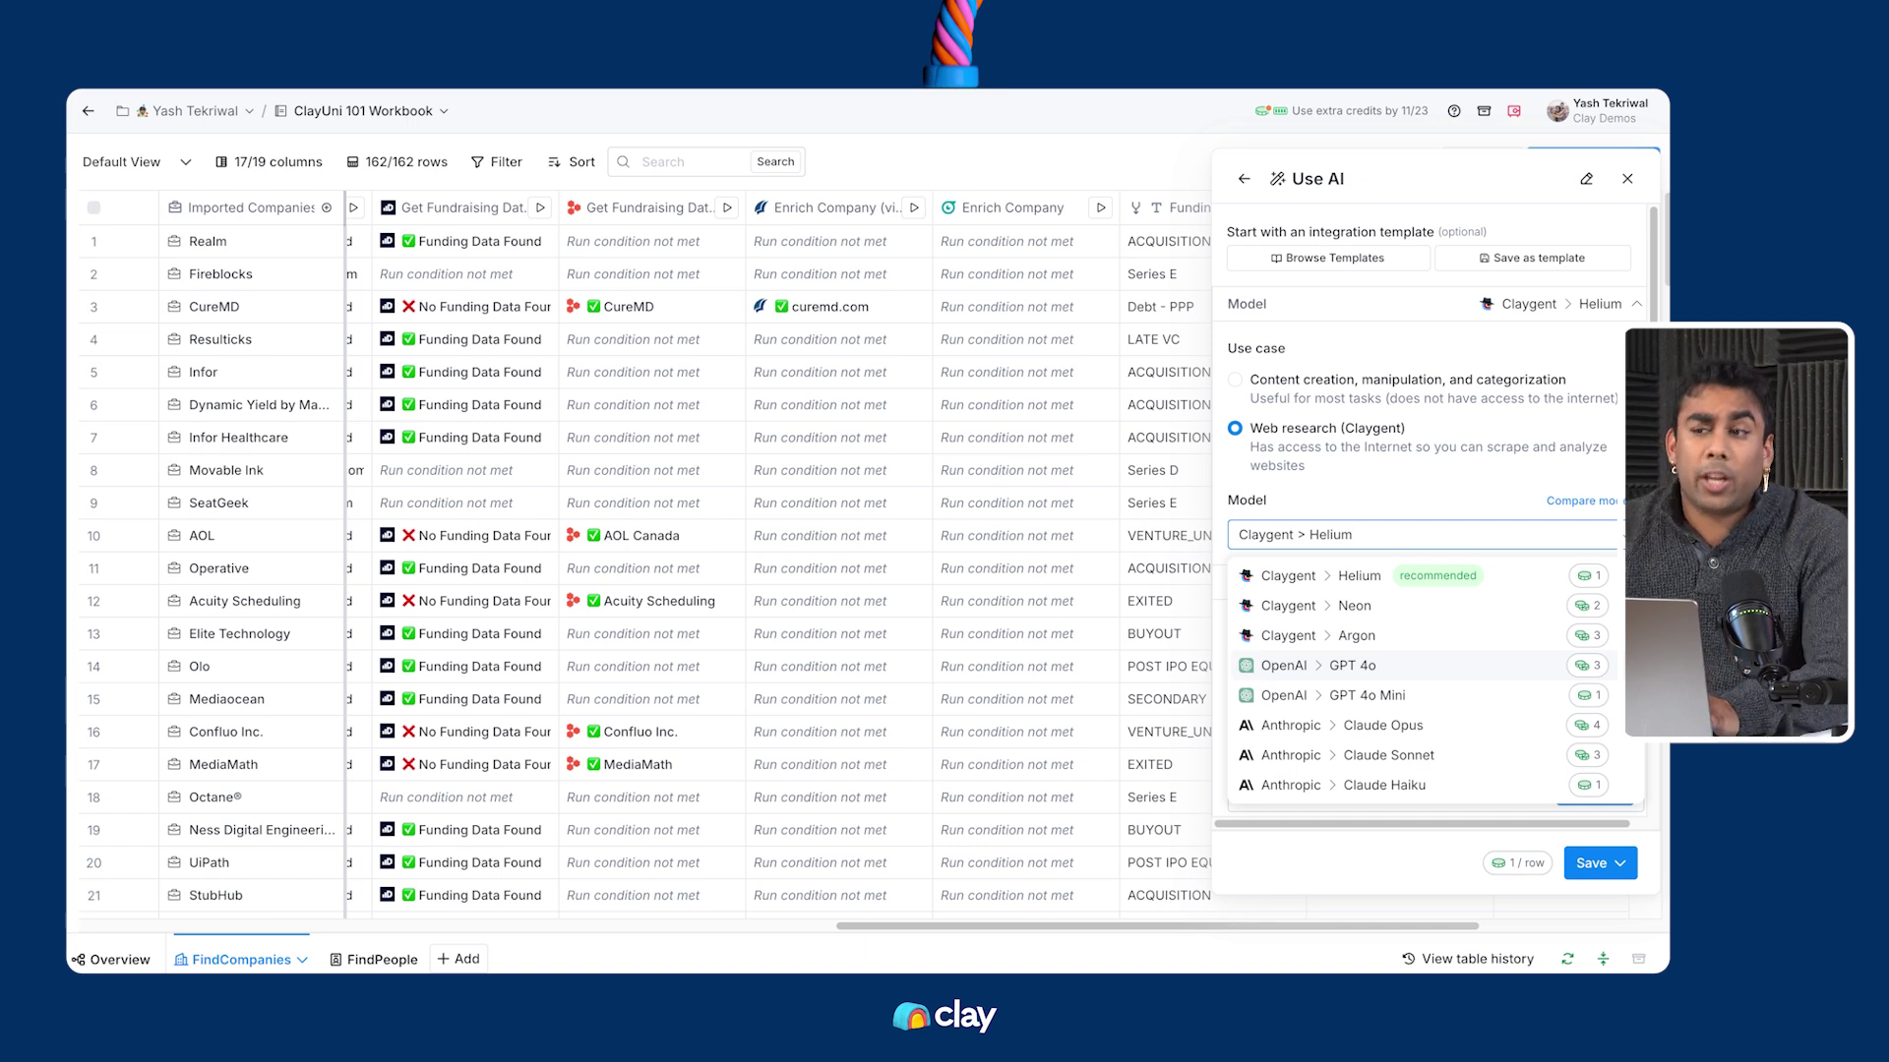
key("Escape")
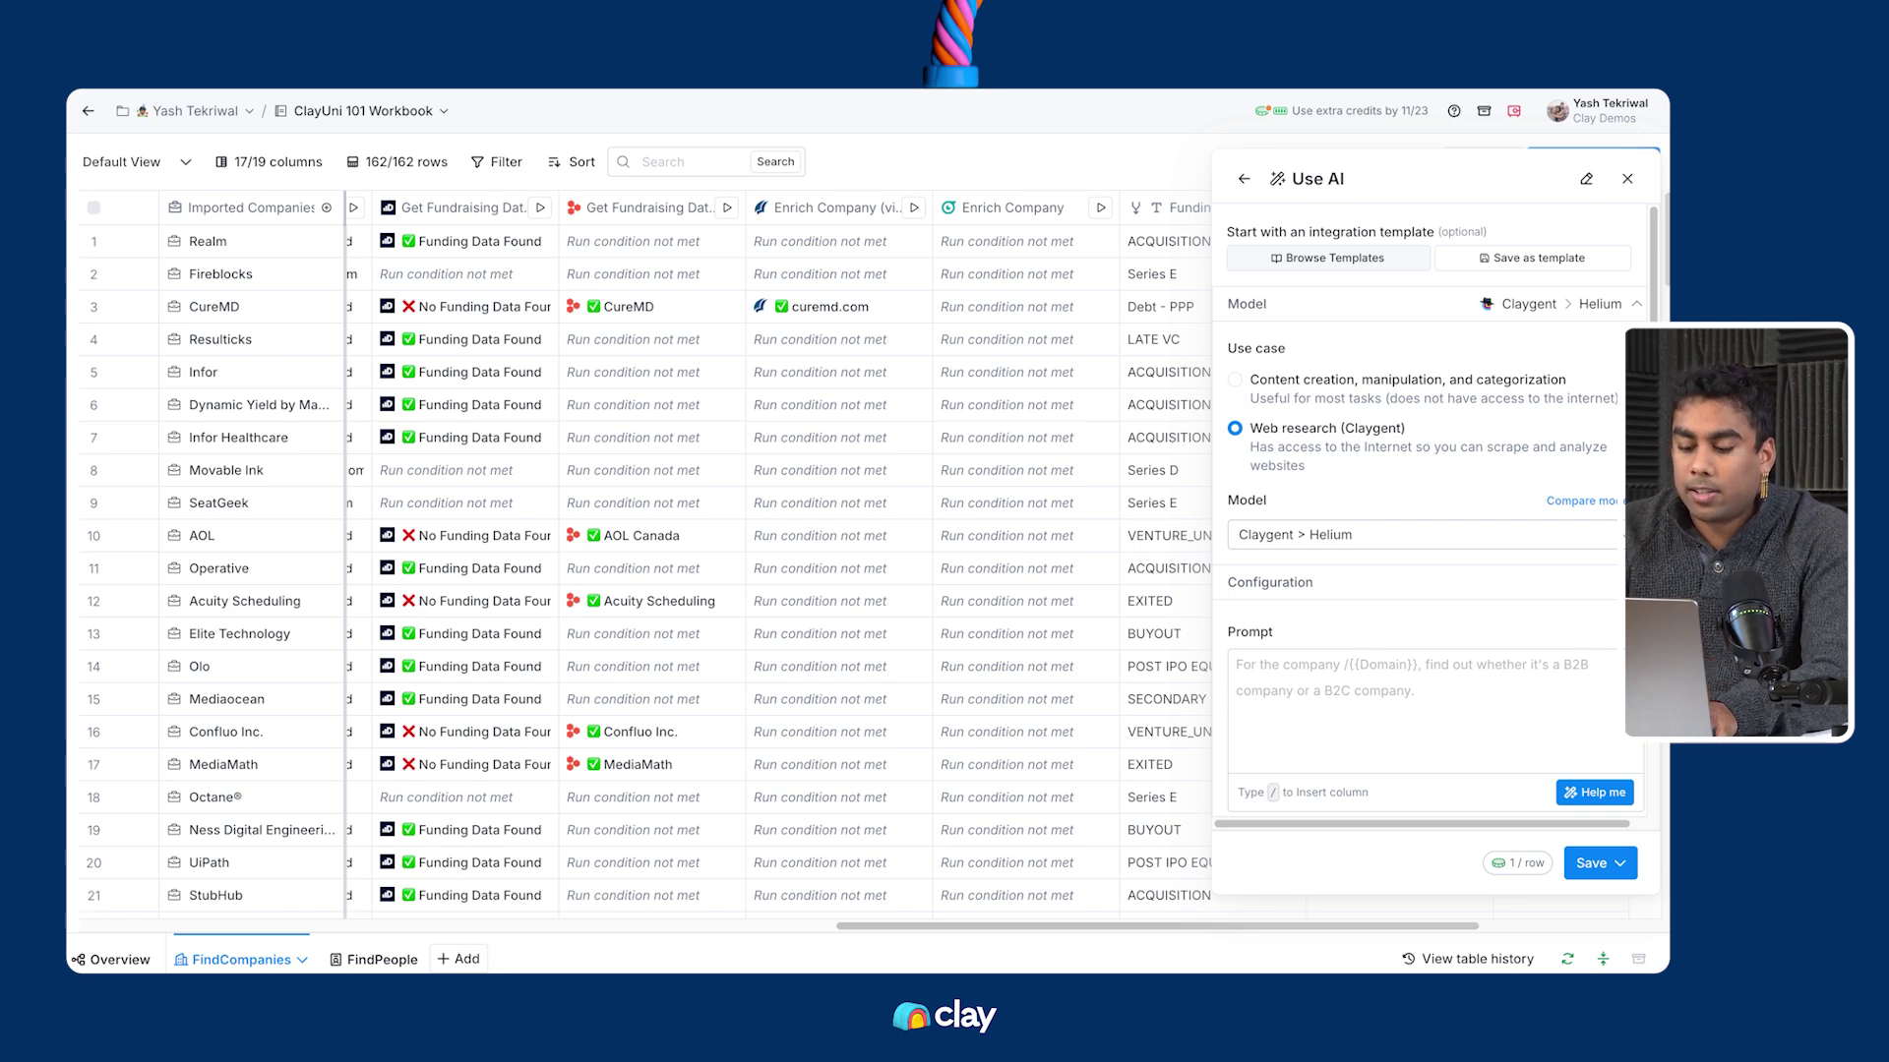
Search the Use AI templates for "10-k" and open the "Find a company's 10-K" template
left_click(1335, 258)
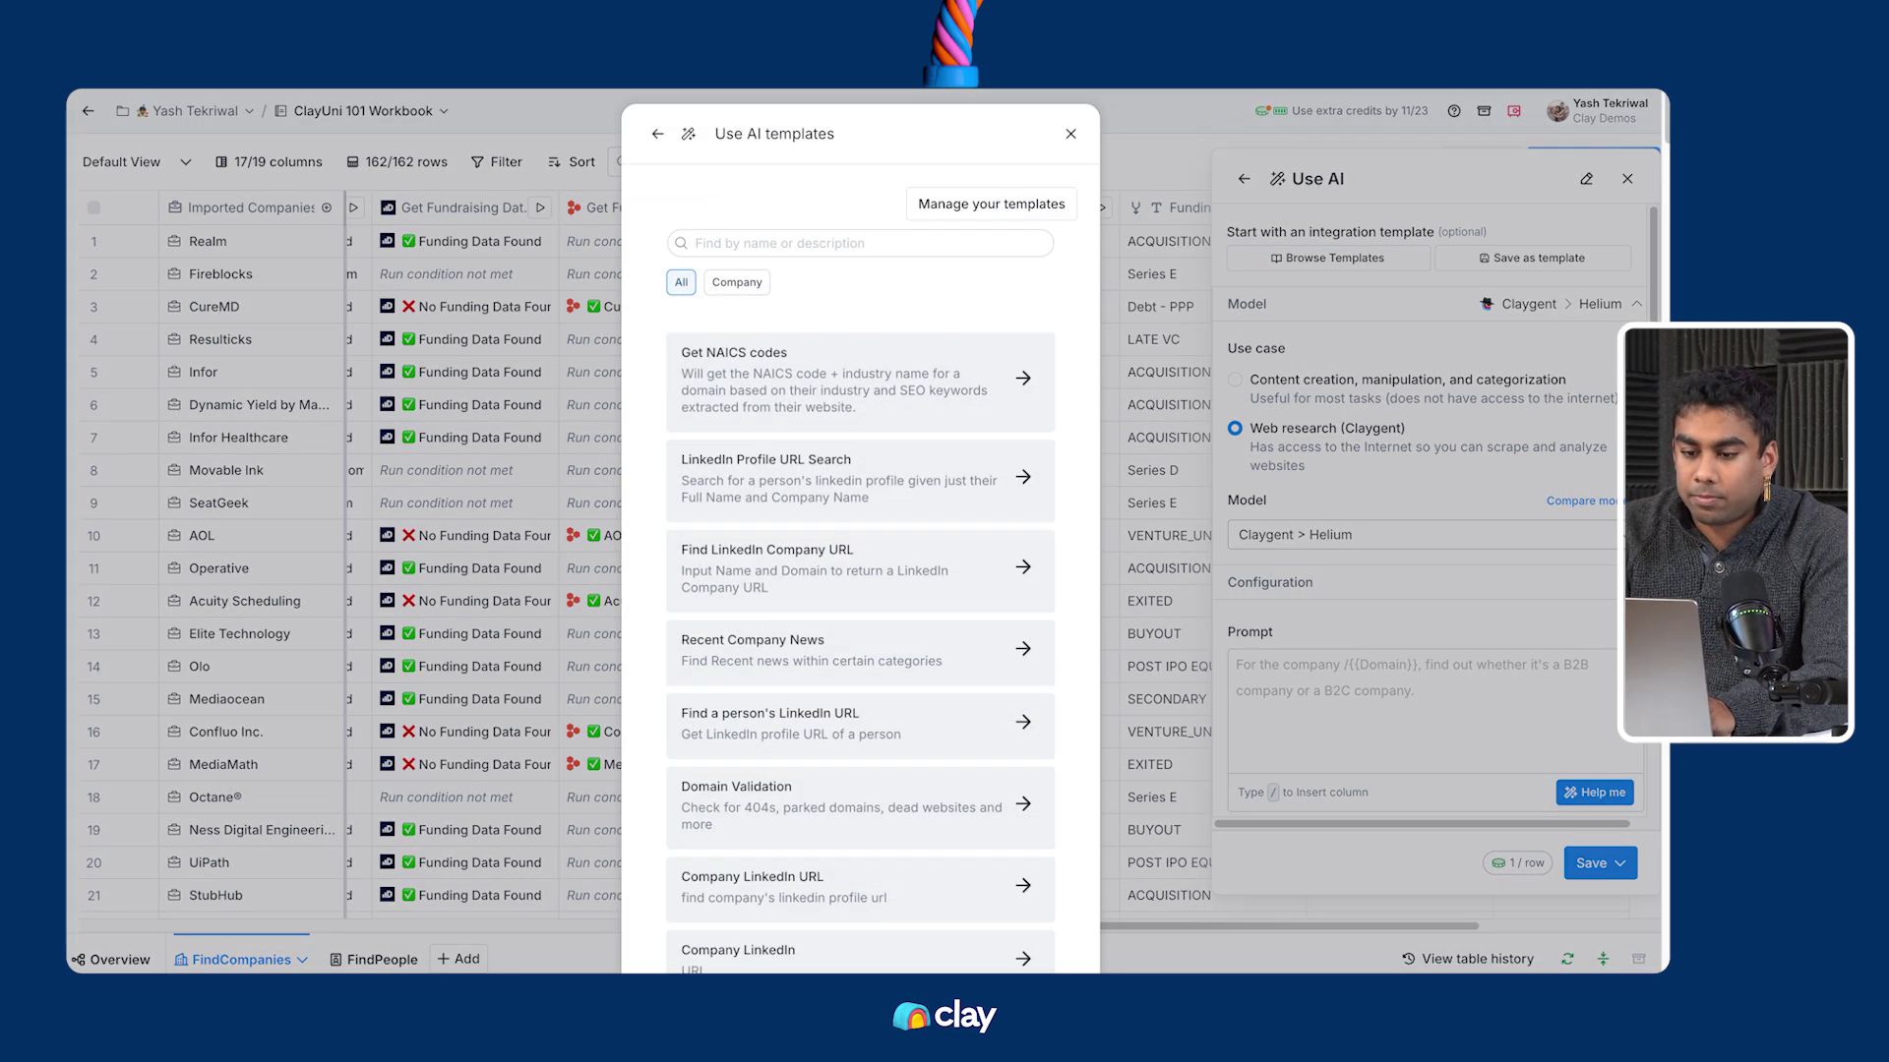
type("10-k")
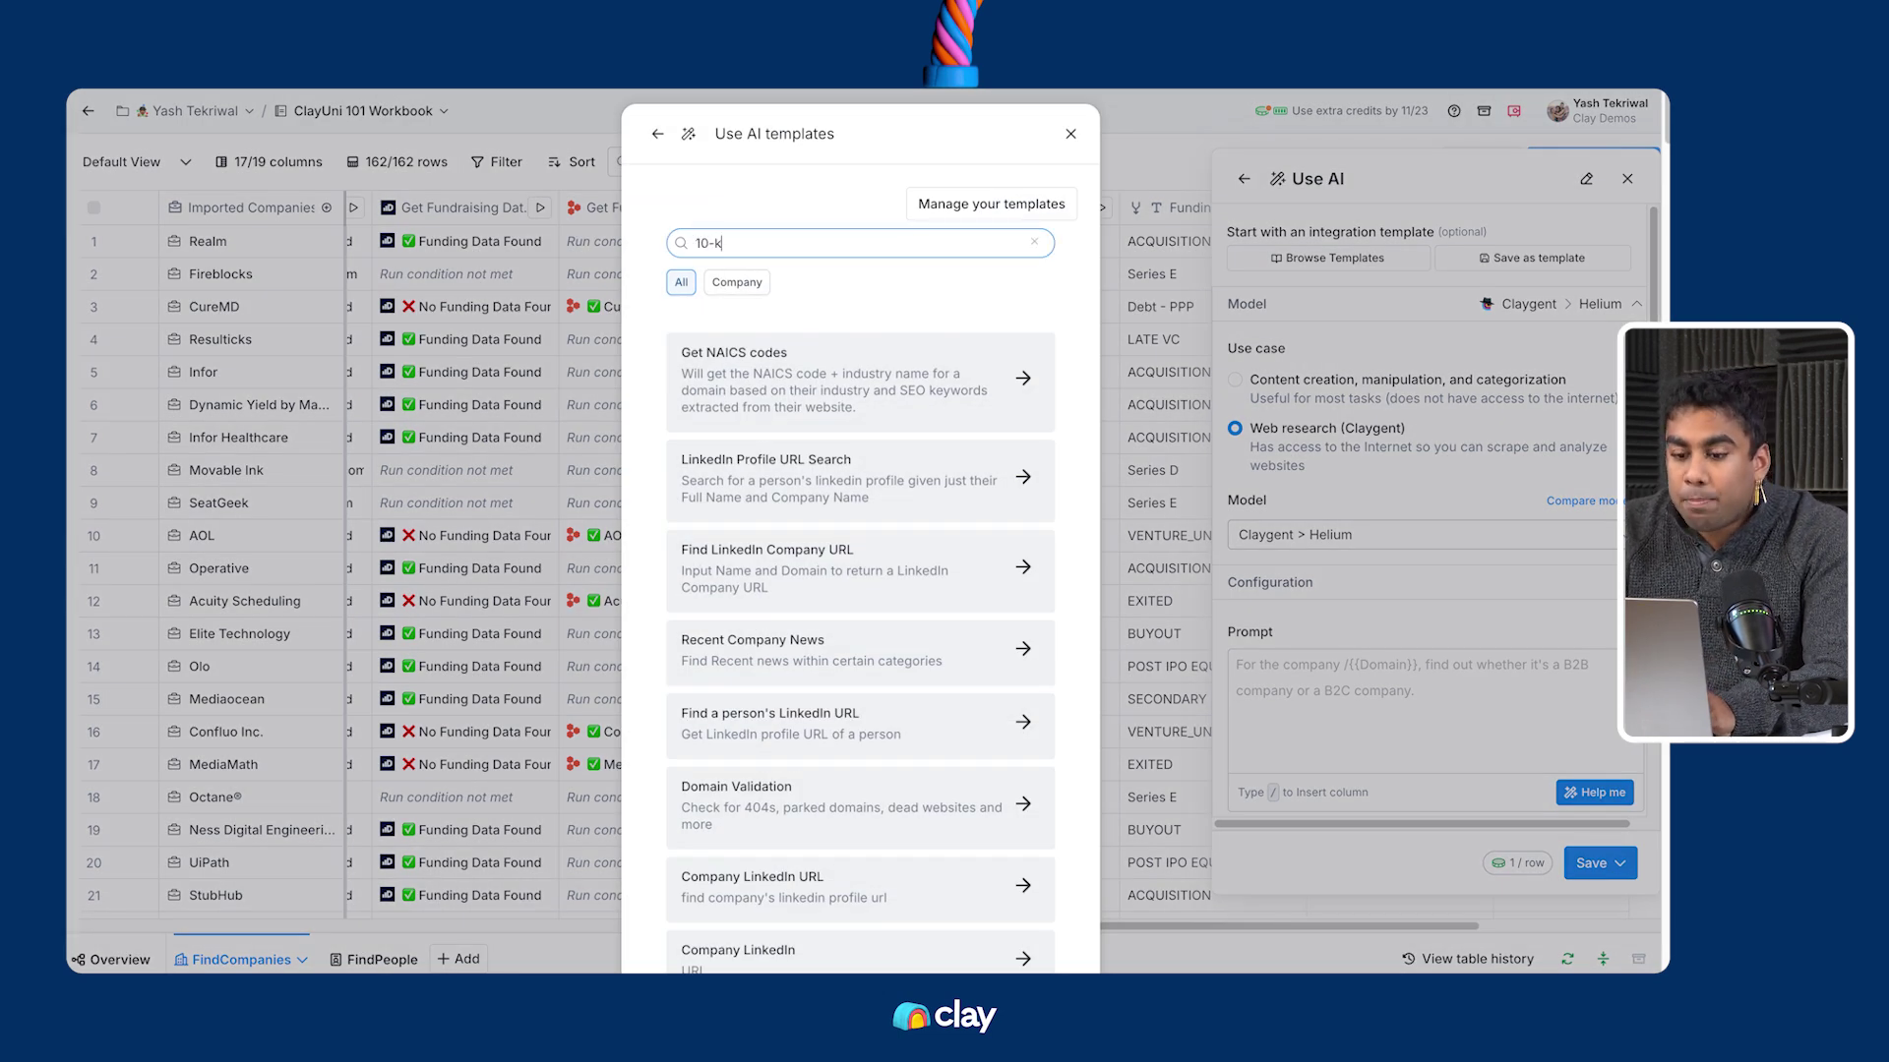
left_click(817, 477)
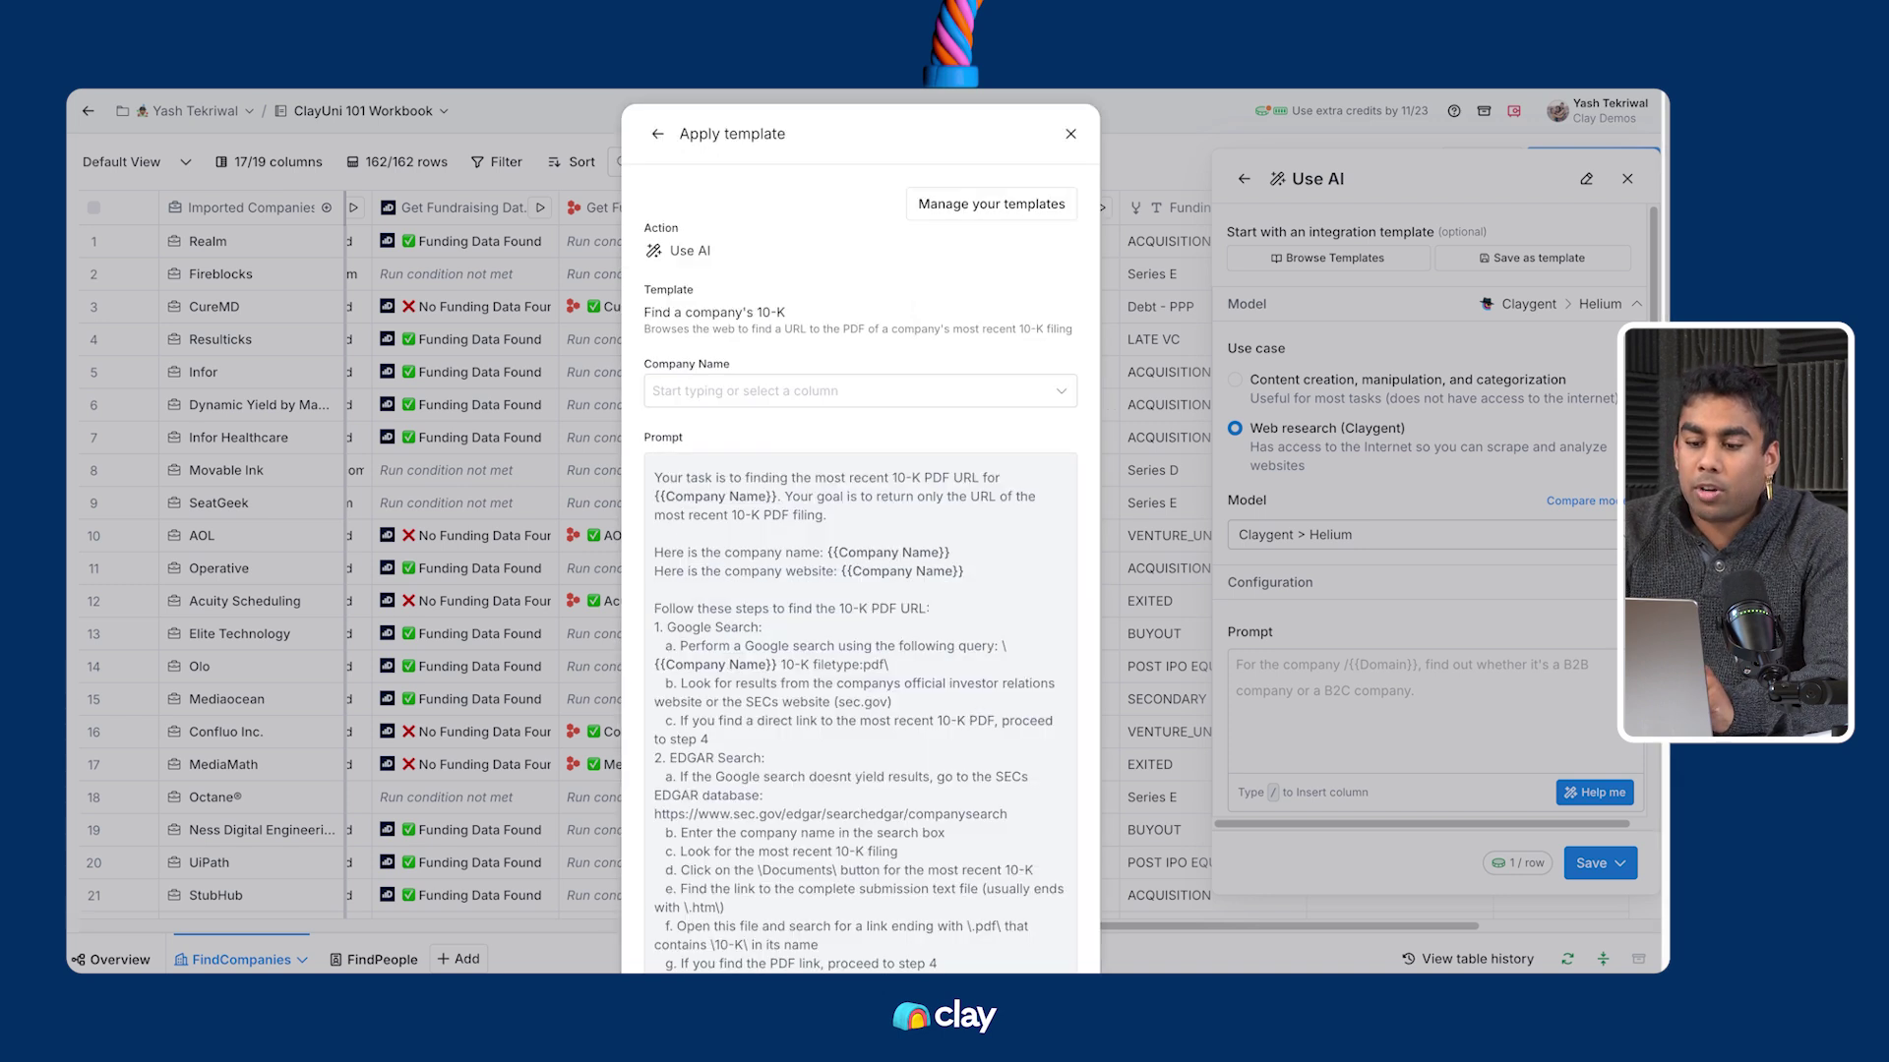
Map the template's Company Name input to the Name field of Imported Companies and apply the template
left_click(827, 391)
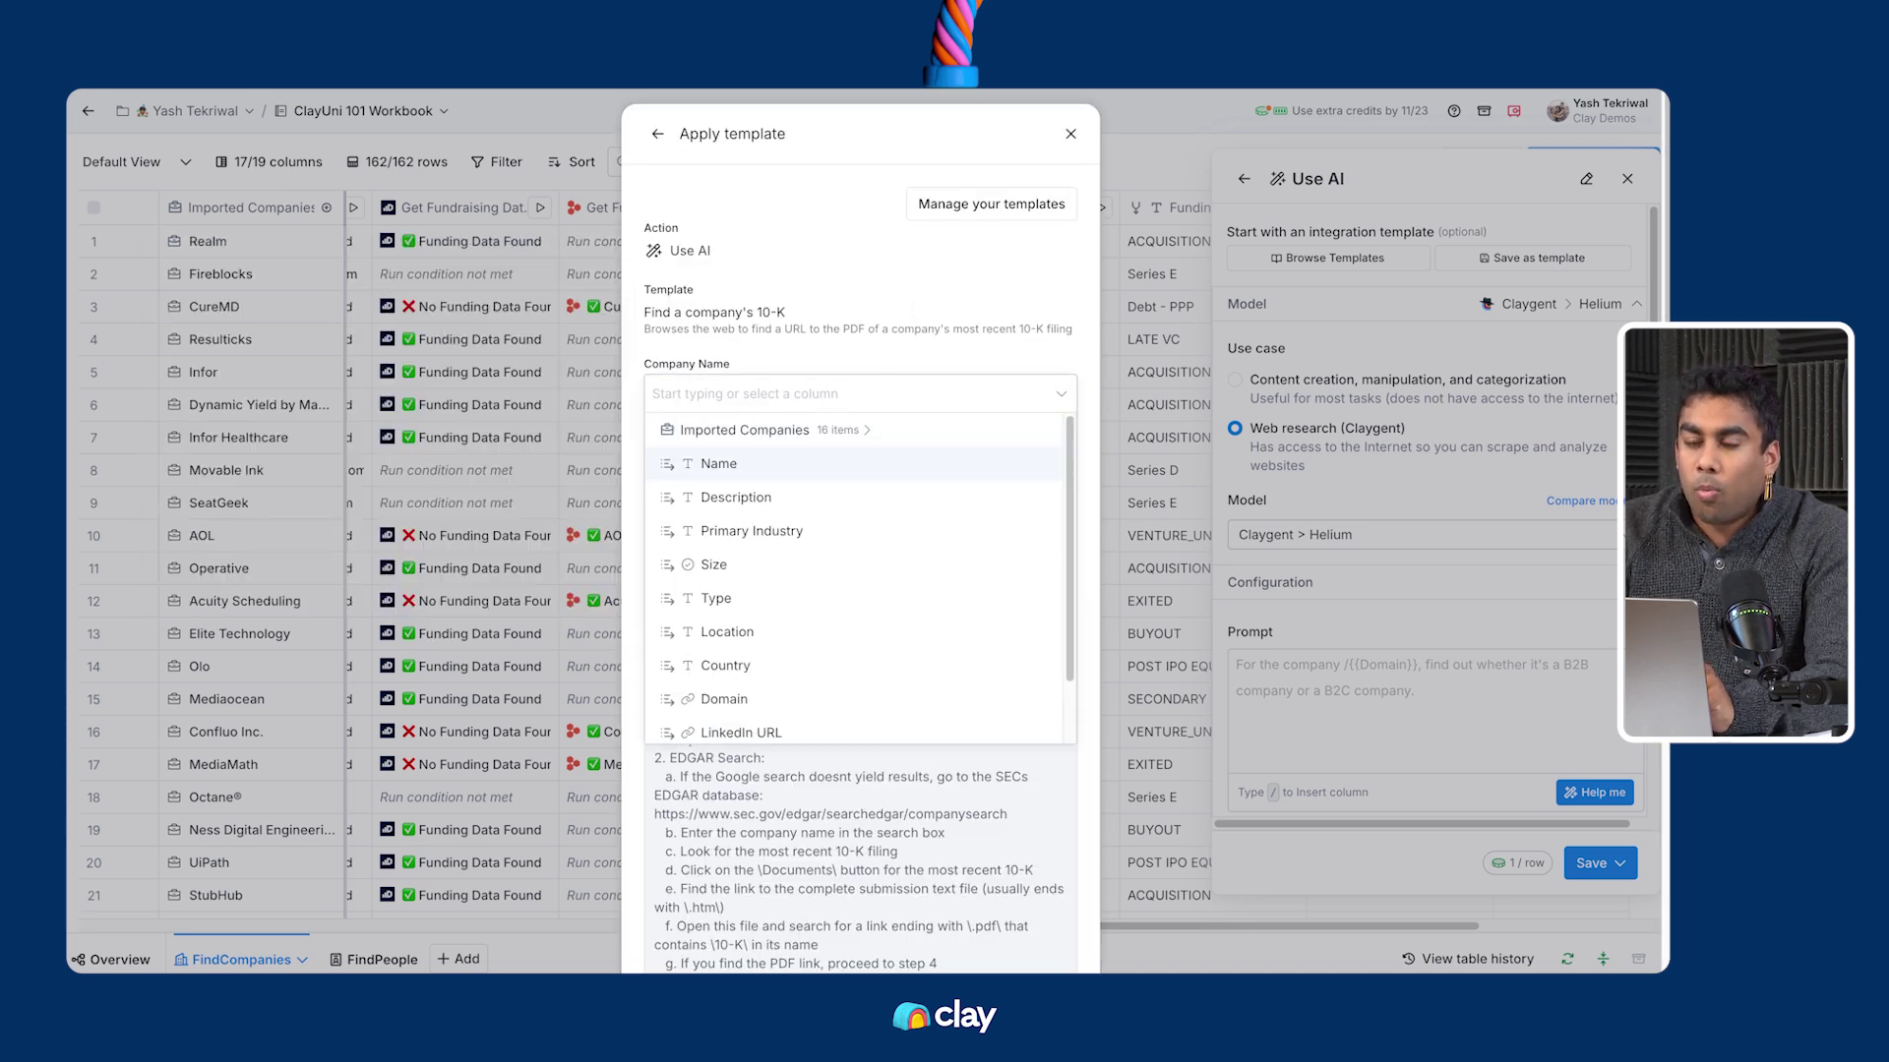
left_click(787, 464)
scroll(861, 591, "down", 5)
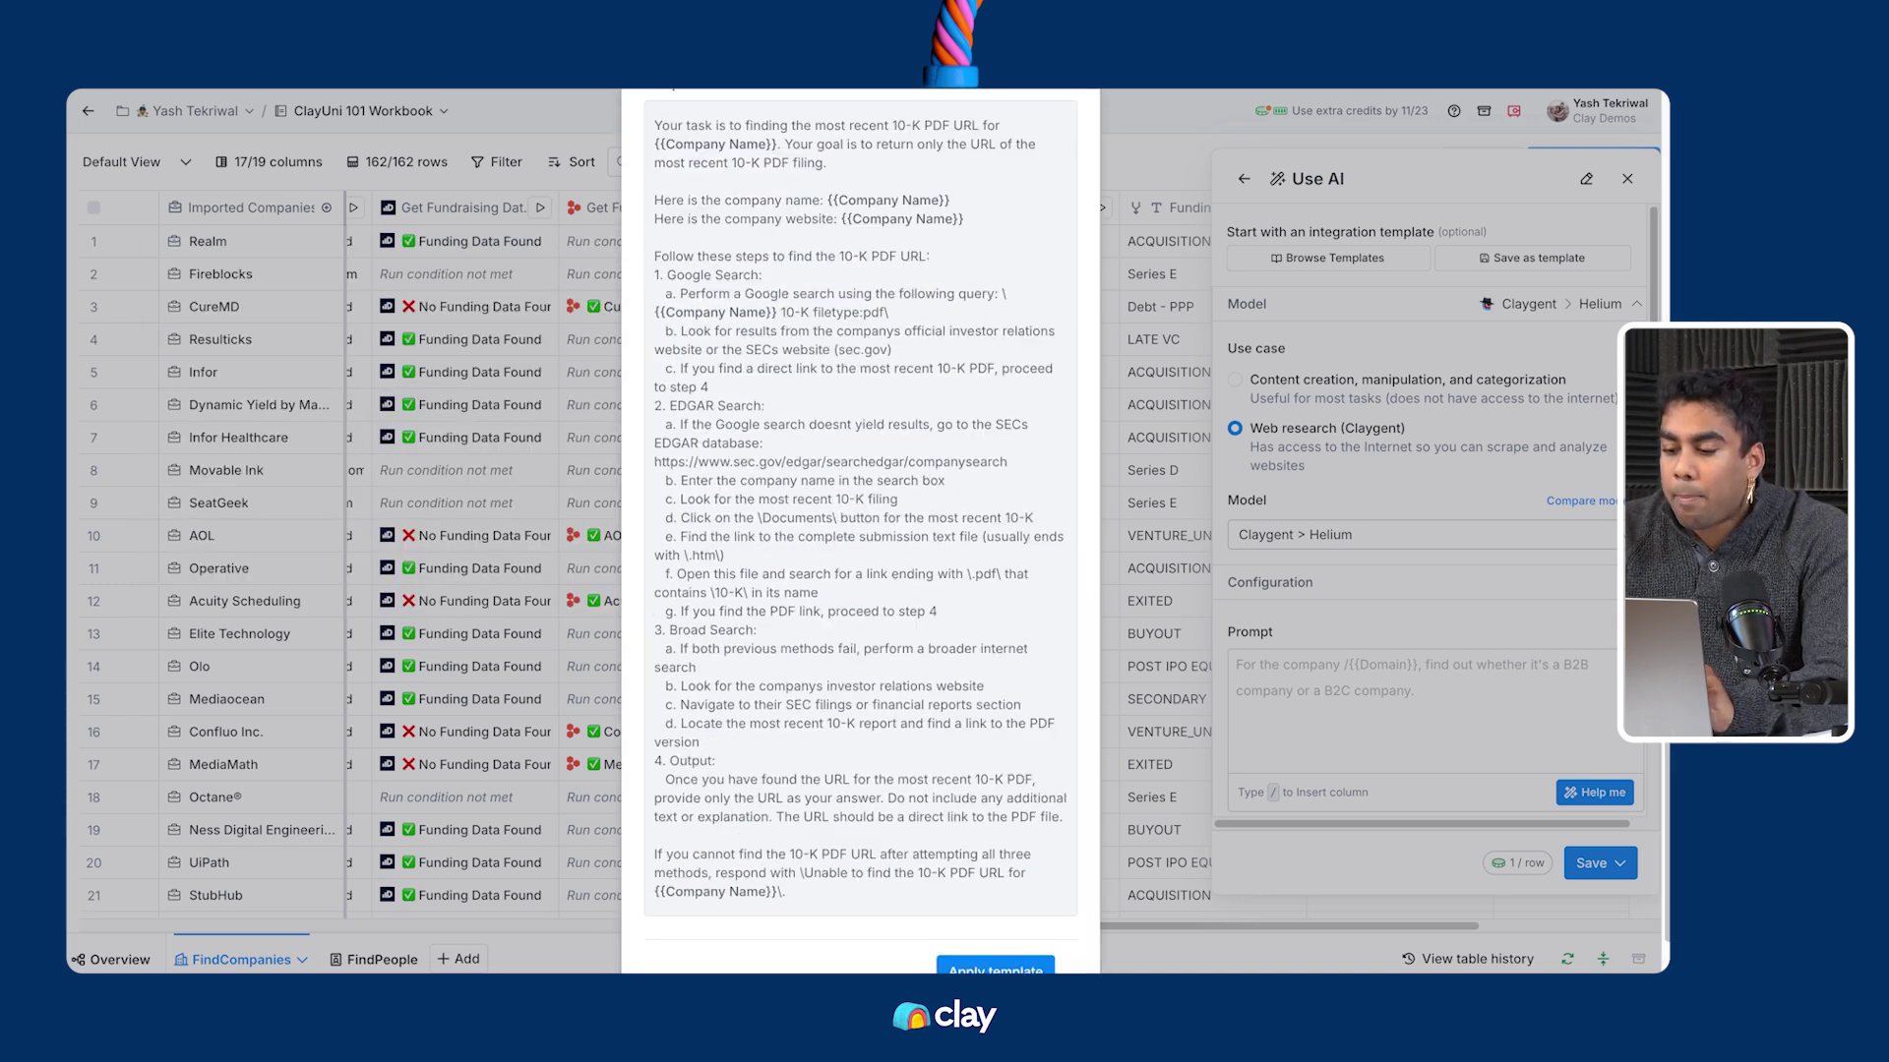
left_click(994, 915)
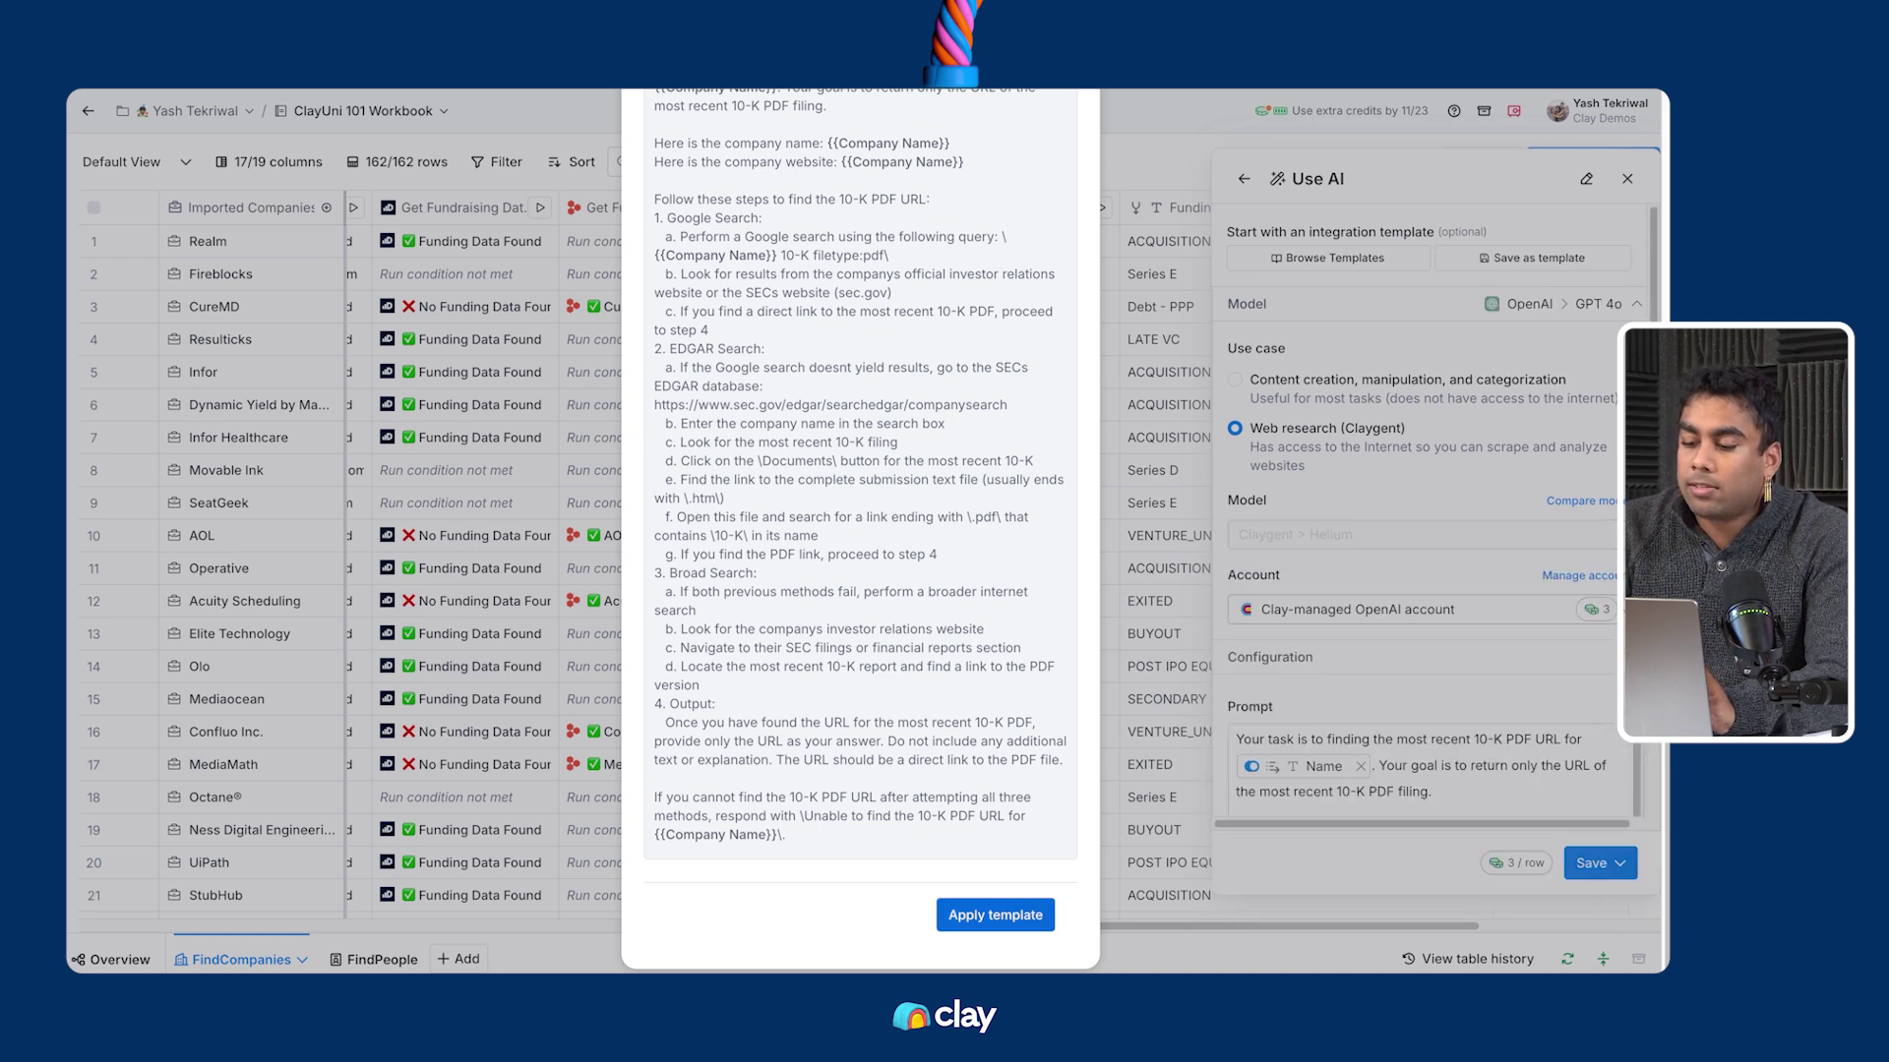
Save the 10-K enrichment and run it on the first 10 rows
scroll(1426, 531, "down", 4)
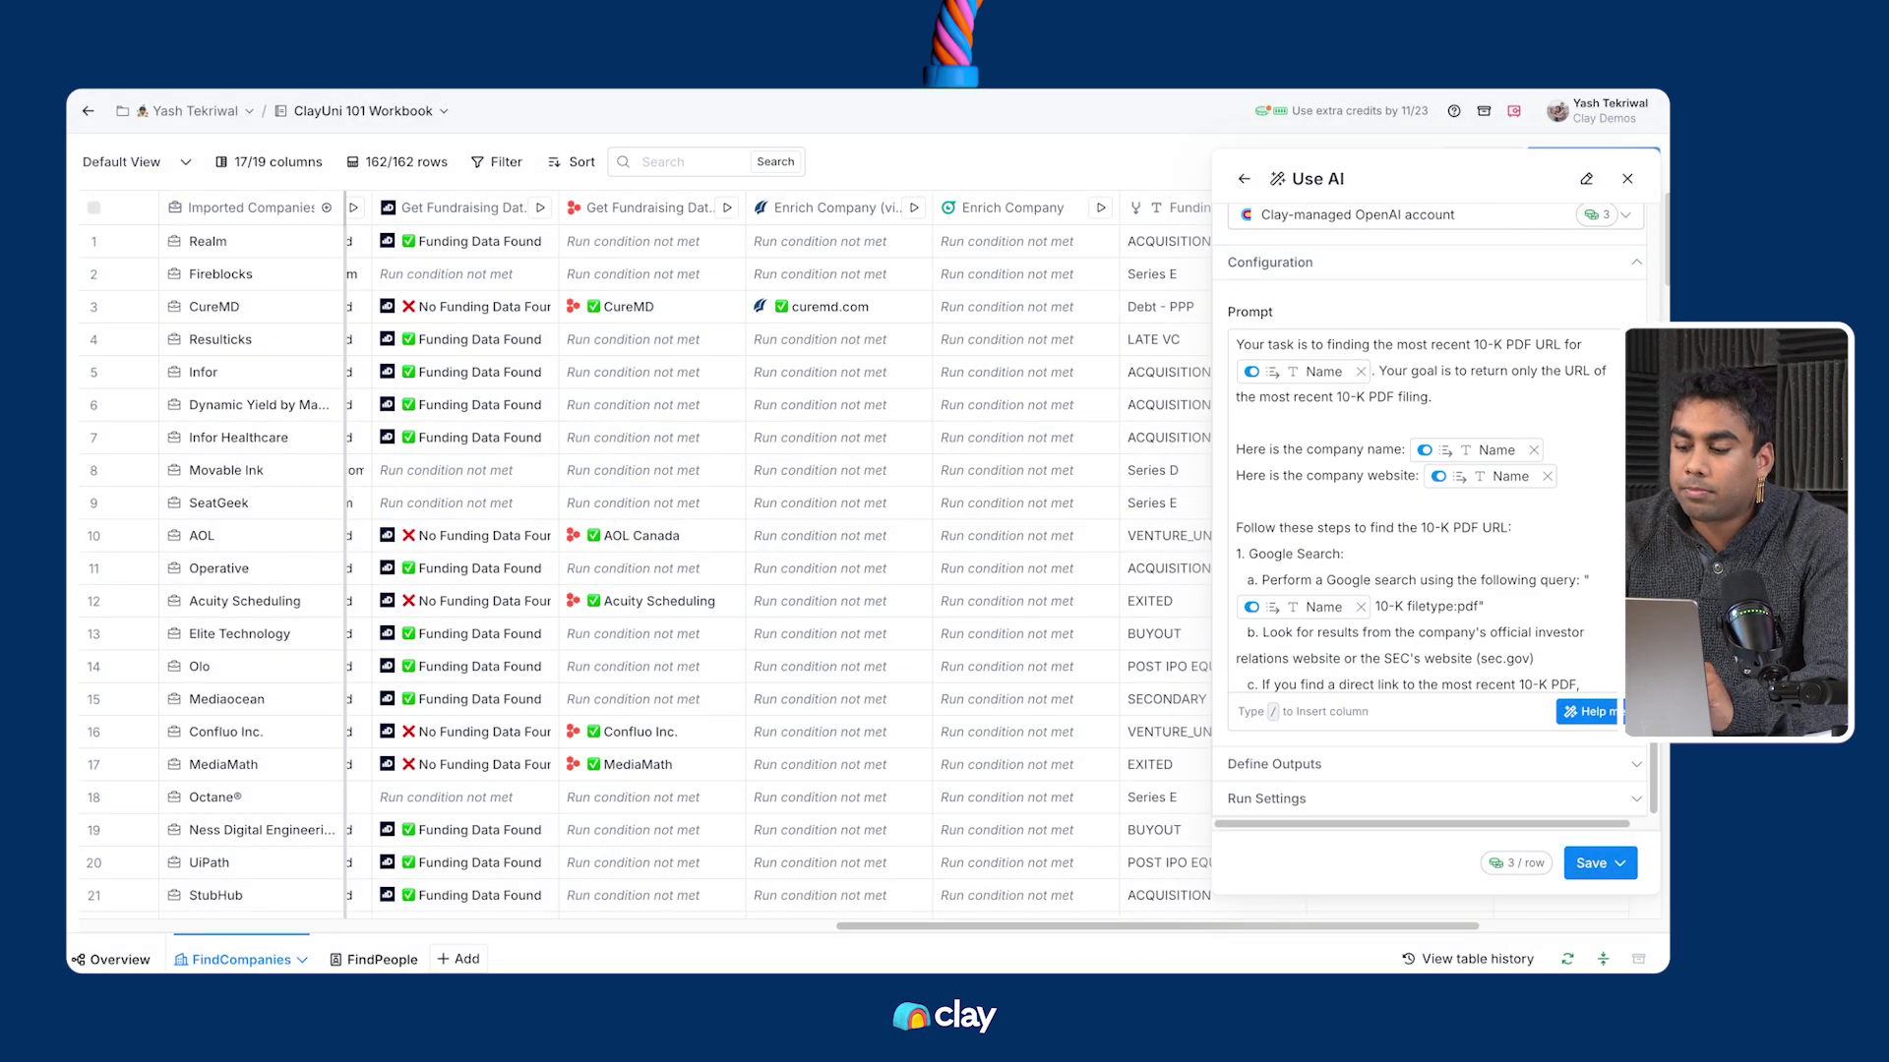
left_click(1600, 862)
left_click(1375, 737)
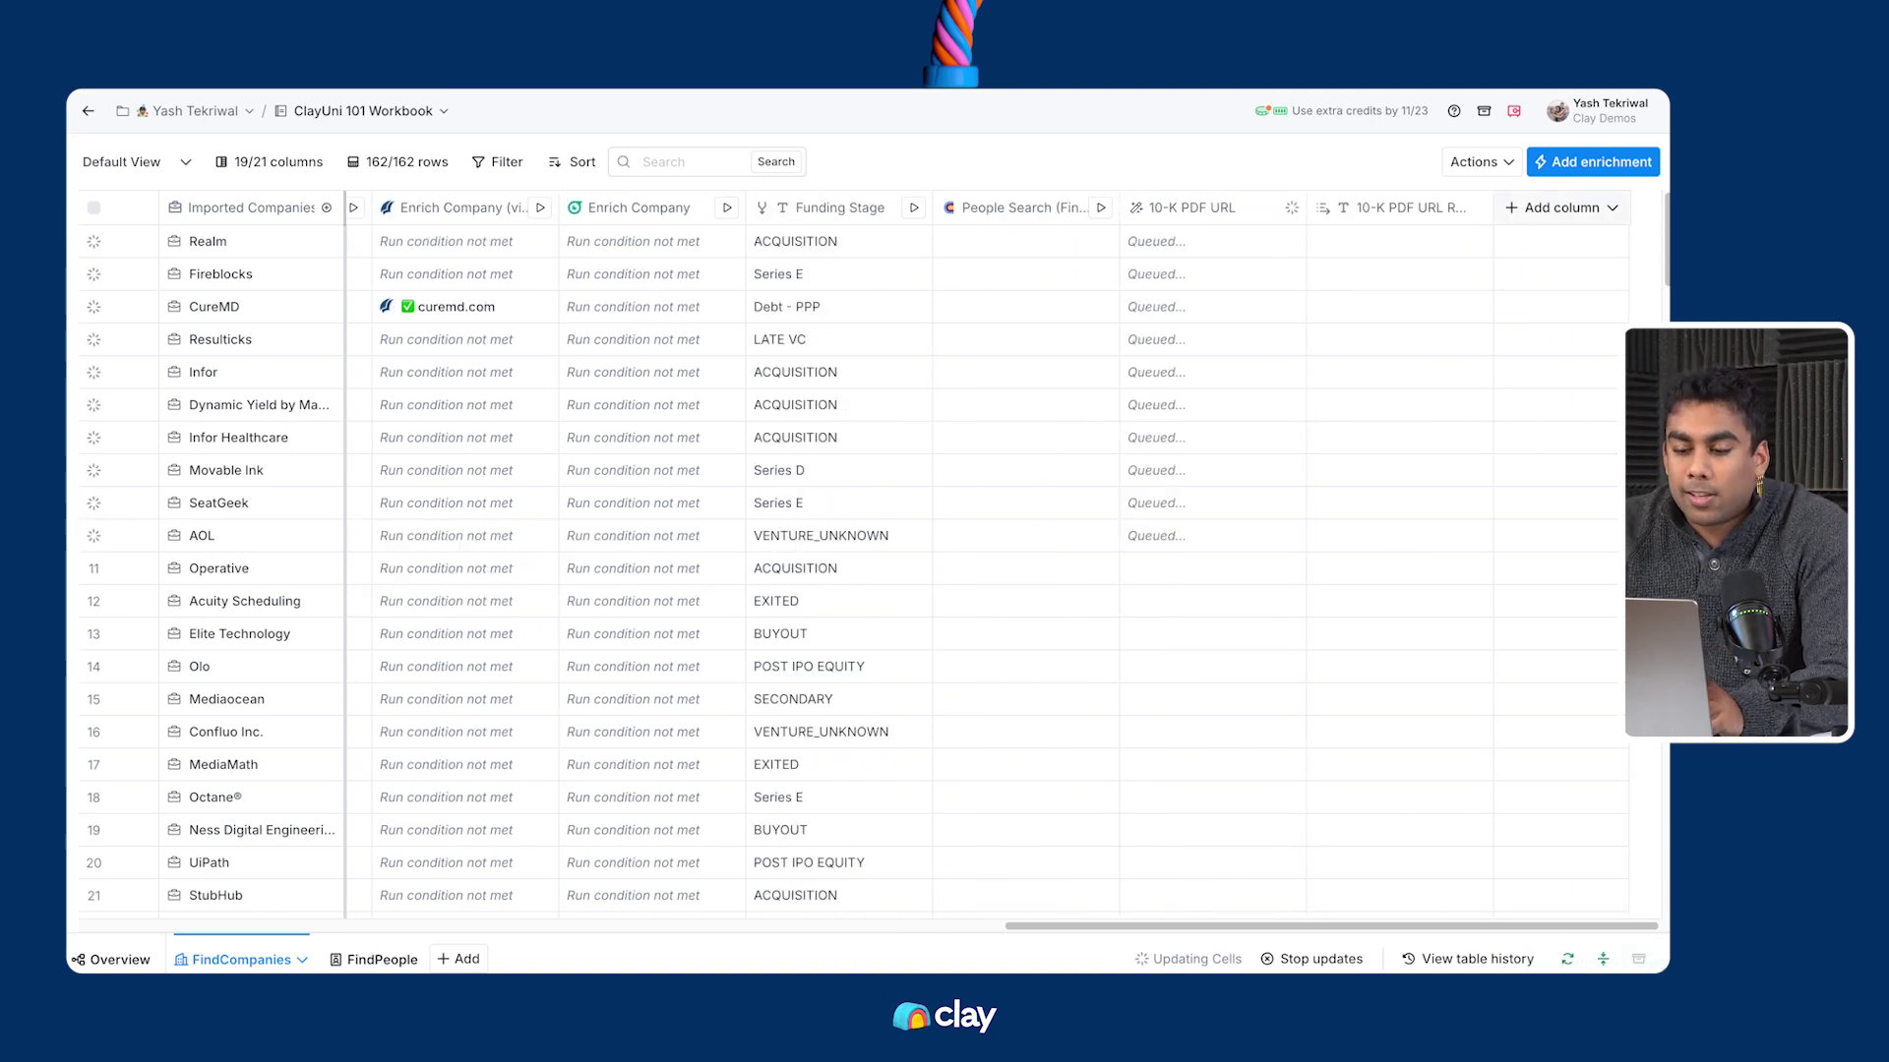
left_click(1561, 208)
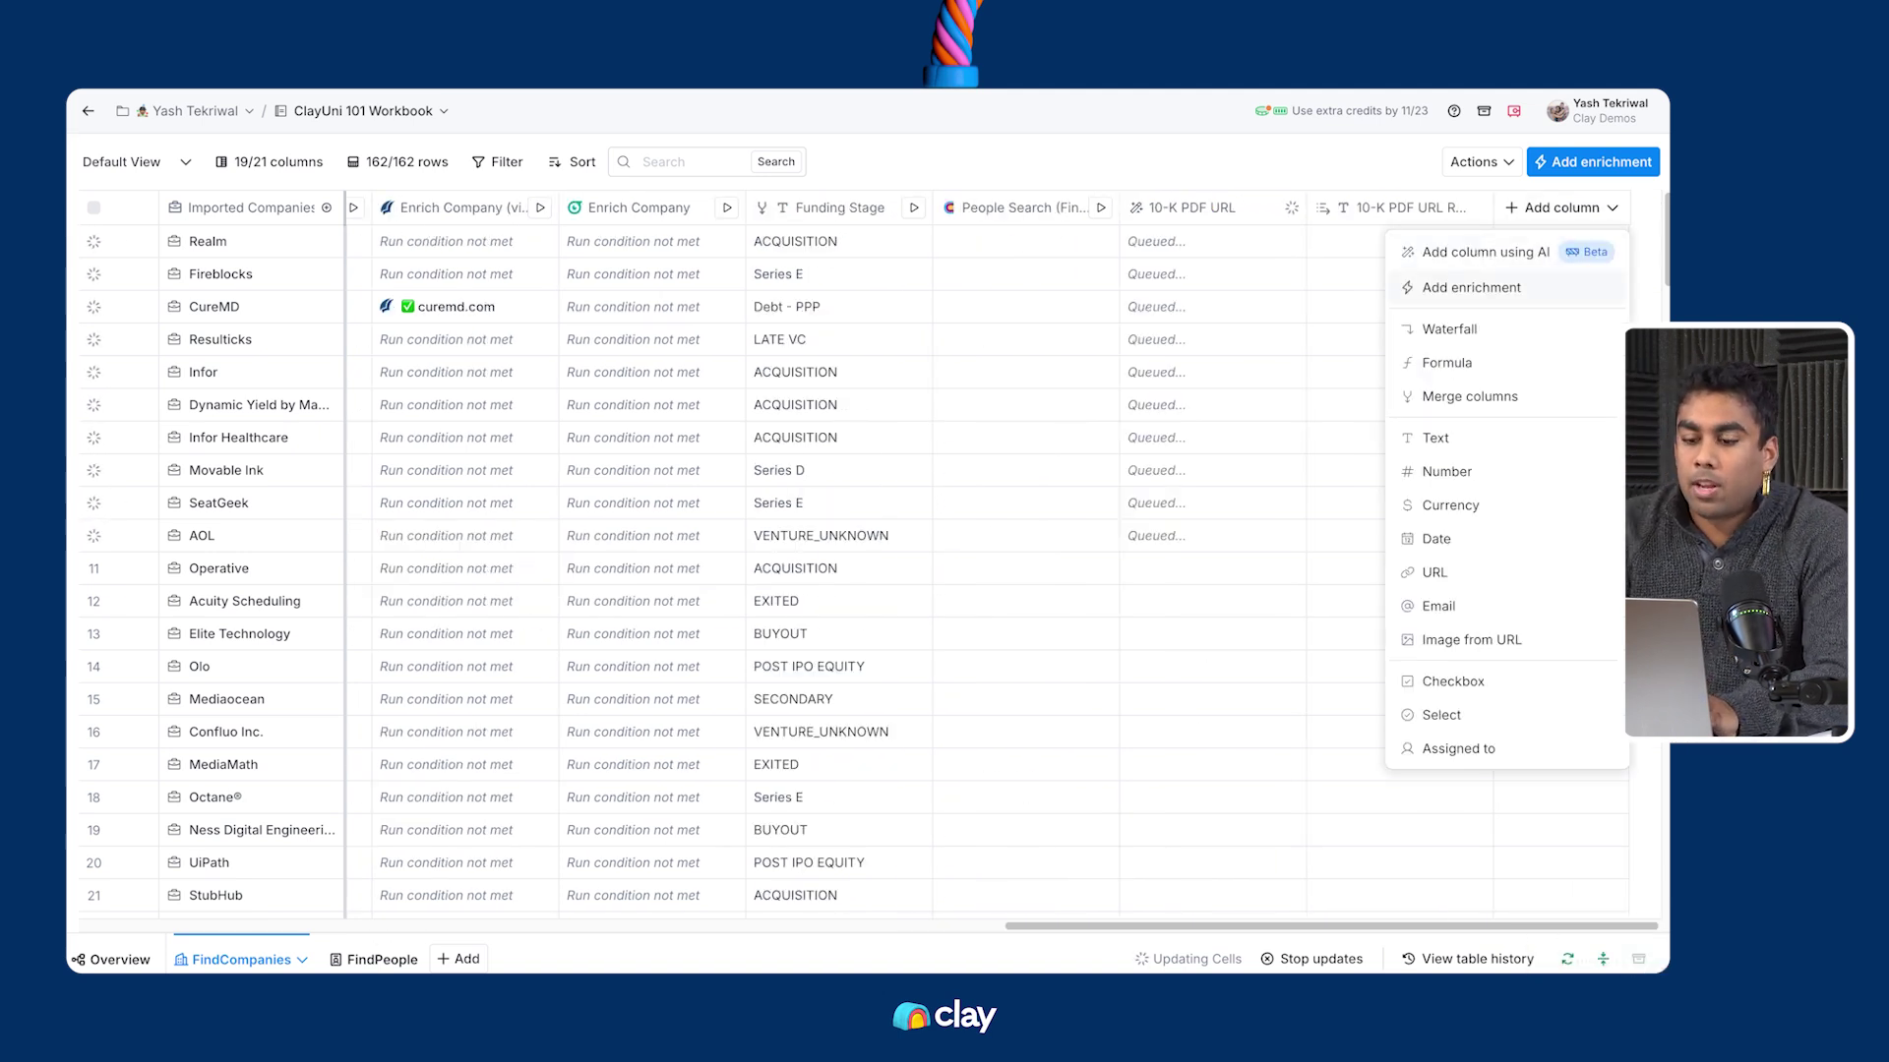
left_click(1472, 287)
type("use ai")
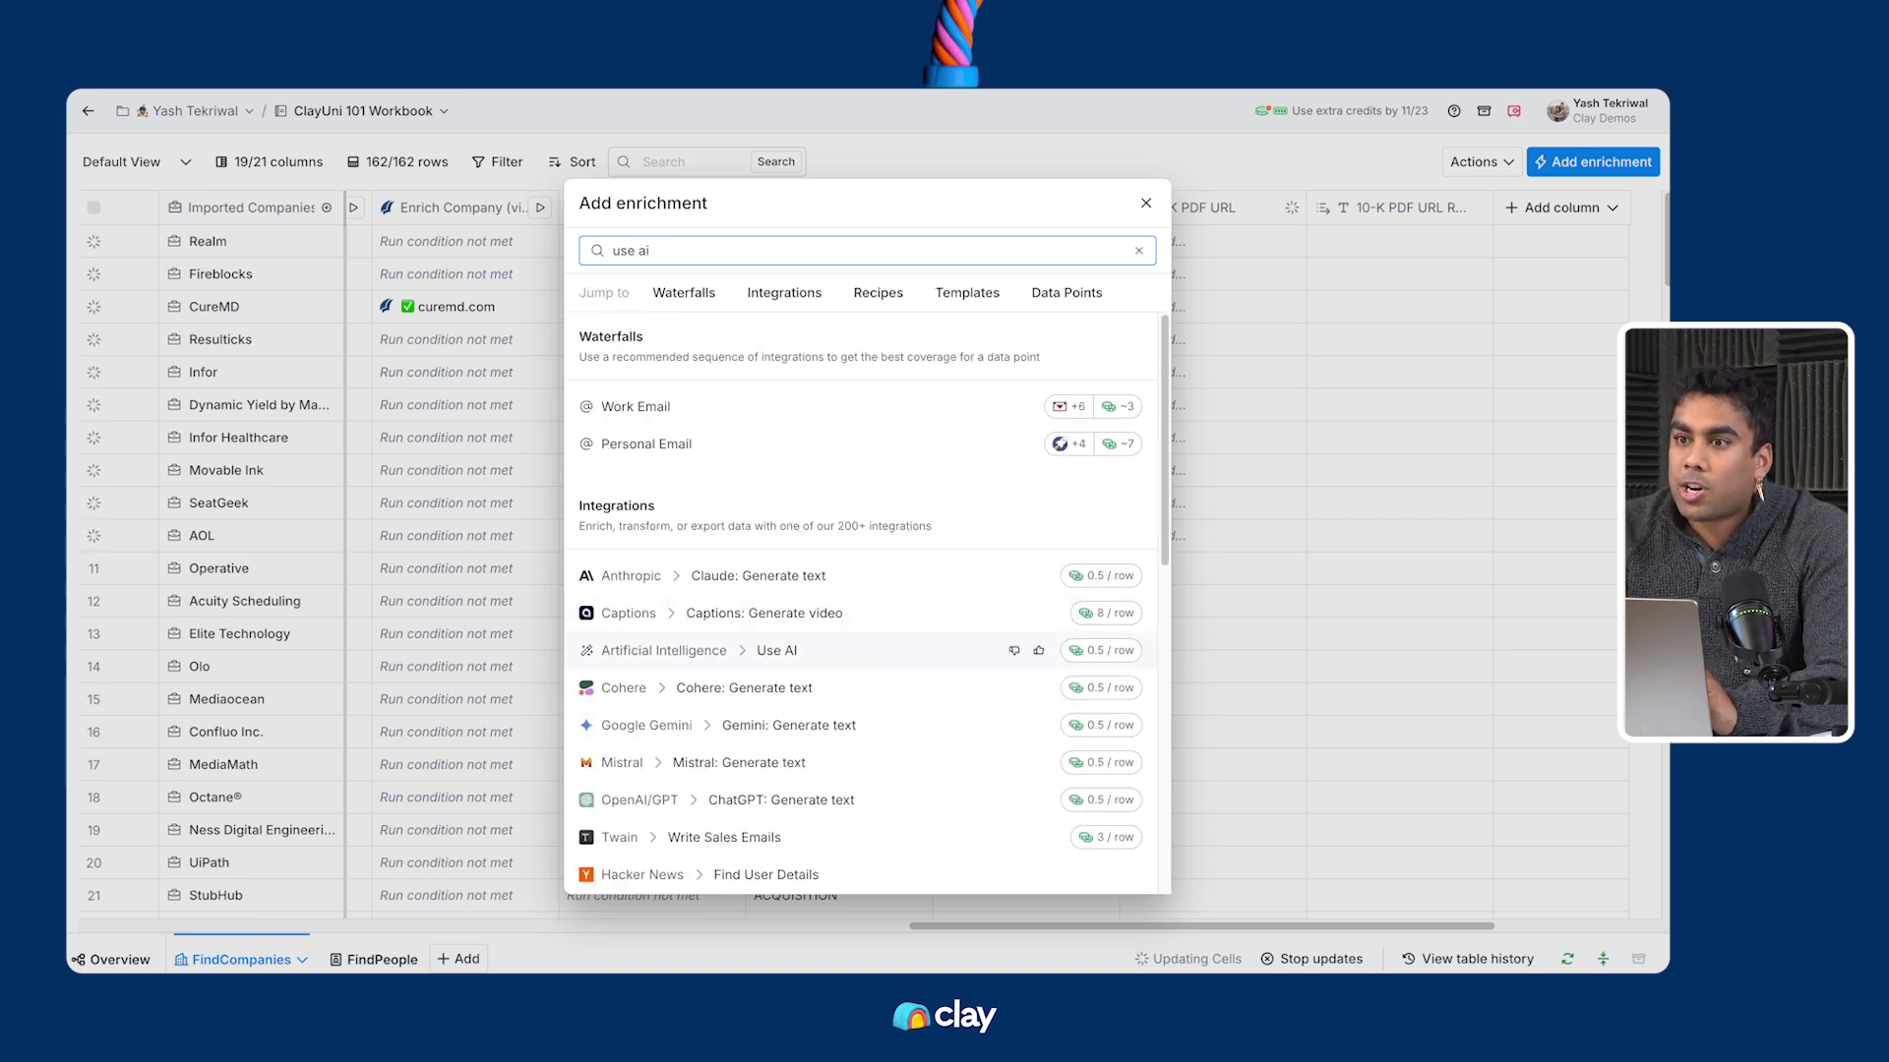
left_click(1013, 650)
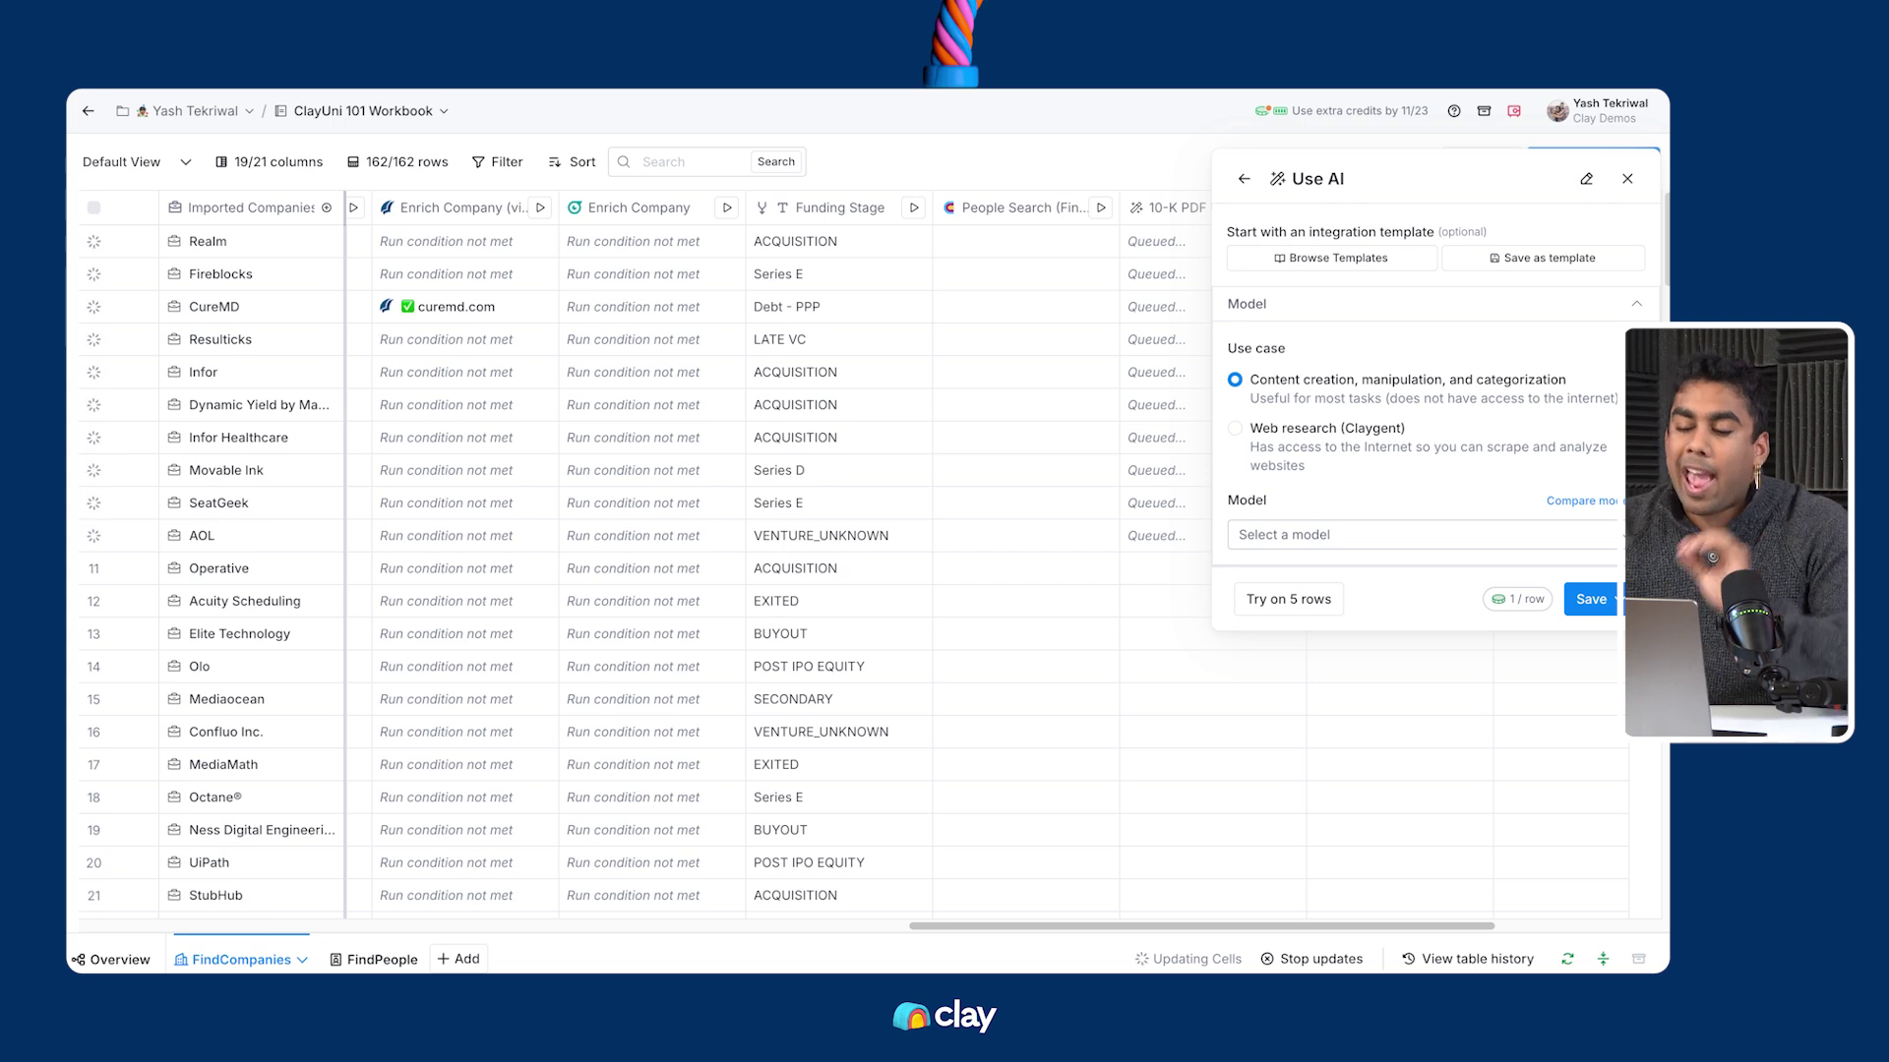
left_click(1236, 429)
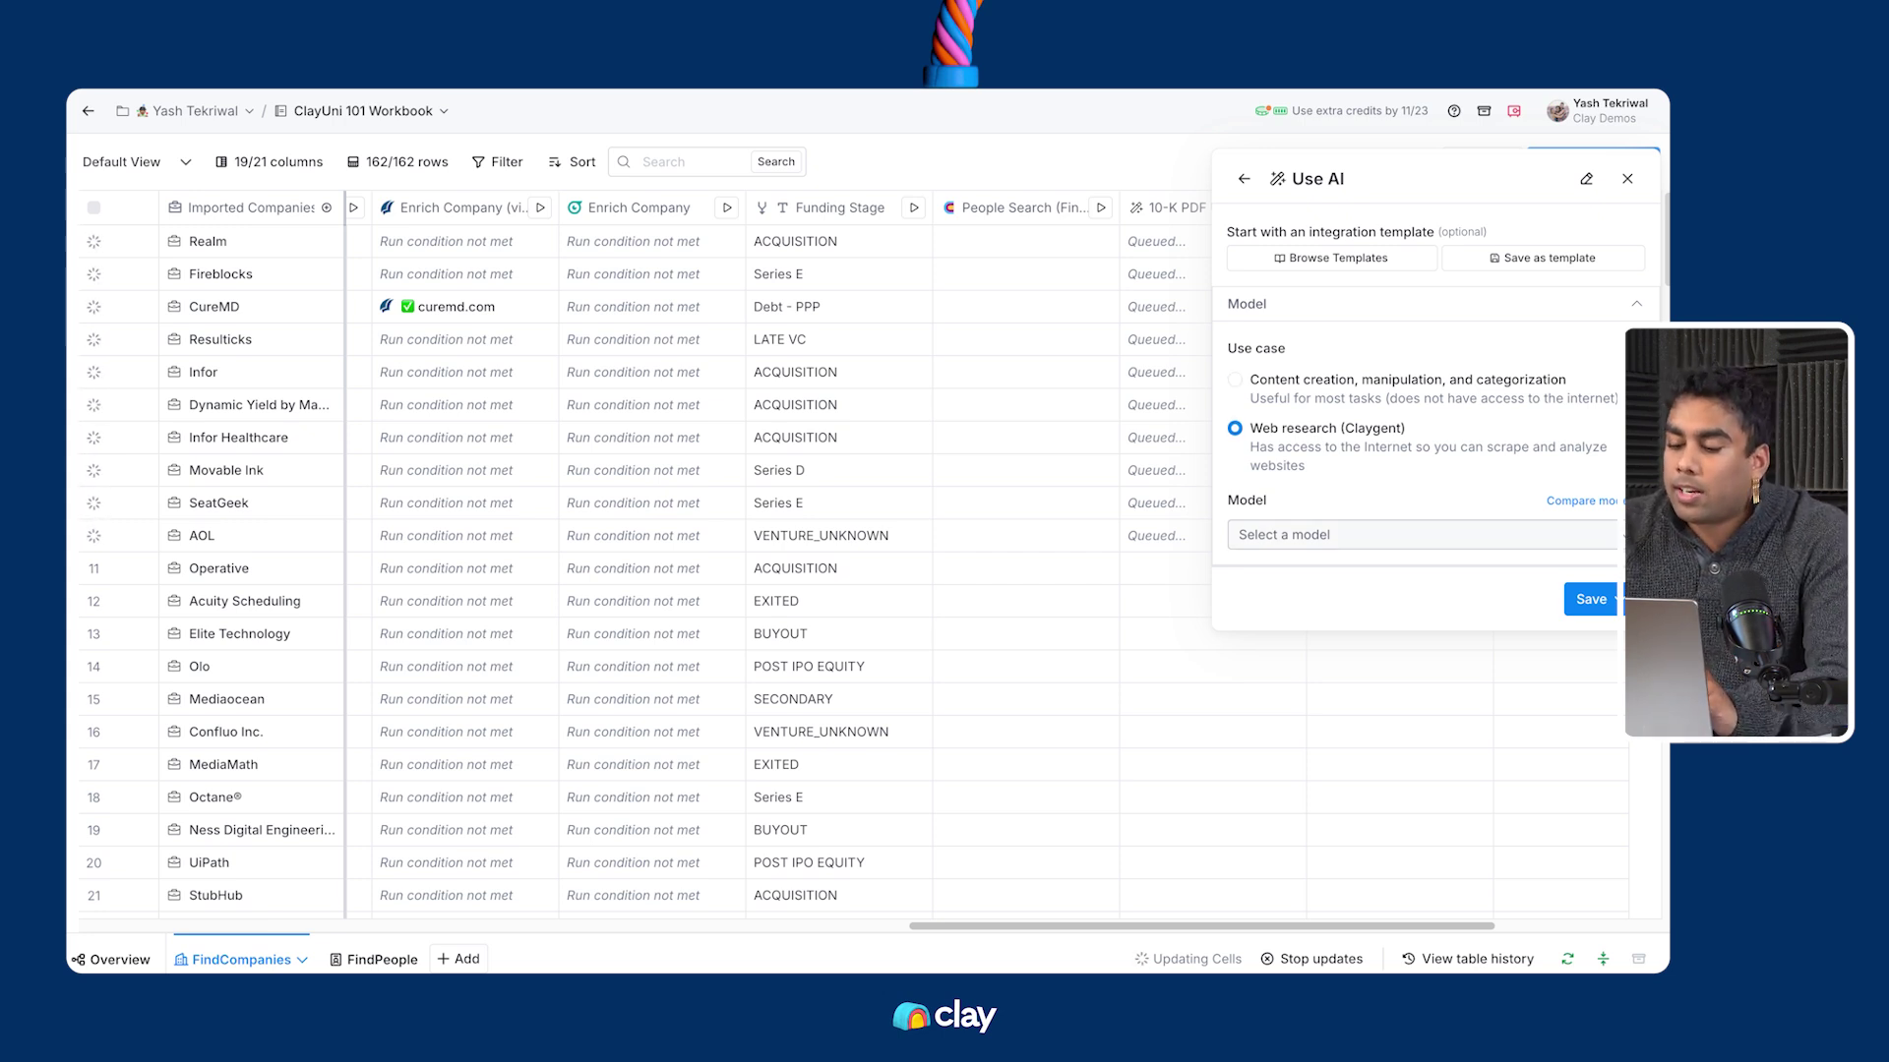
left_click(1421, 535)
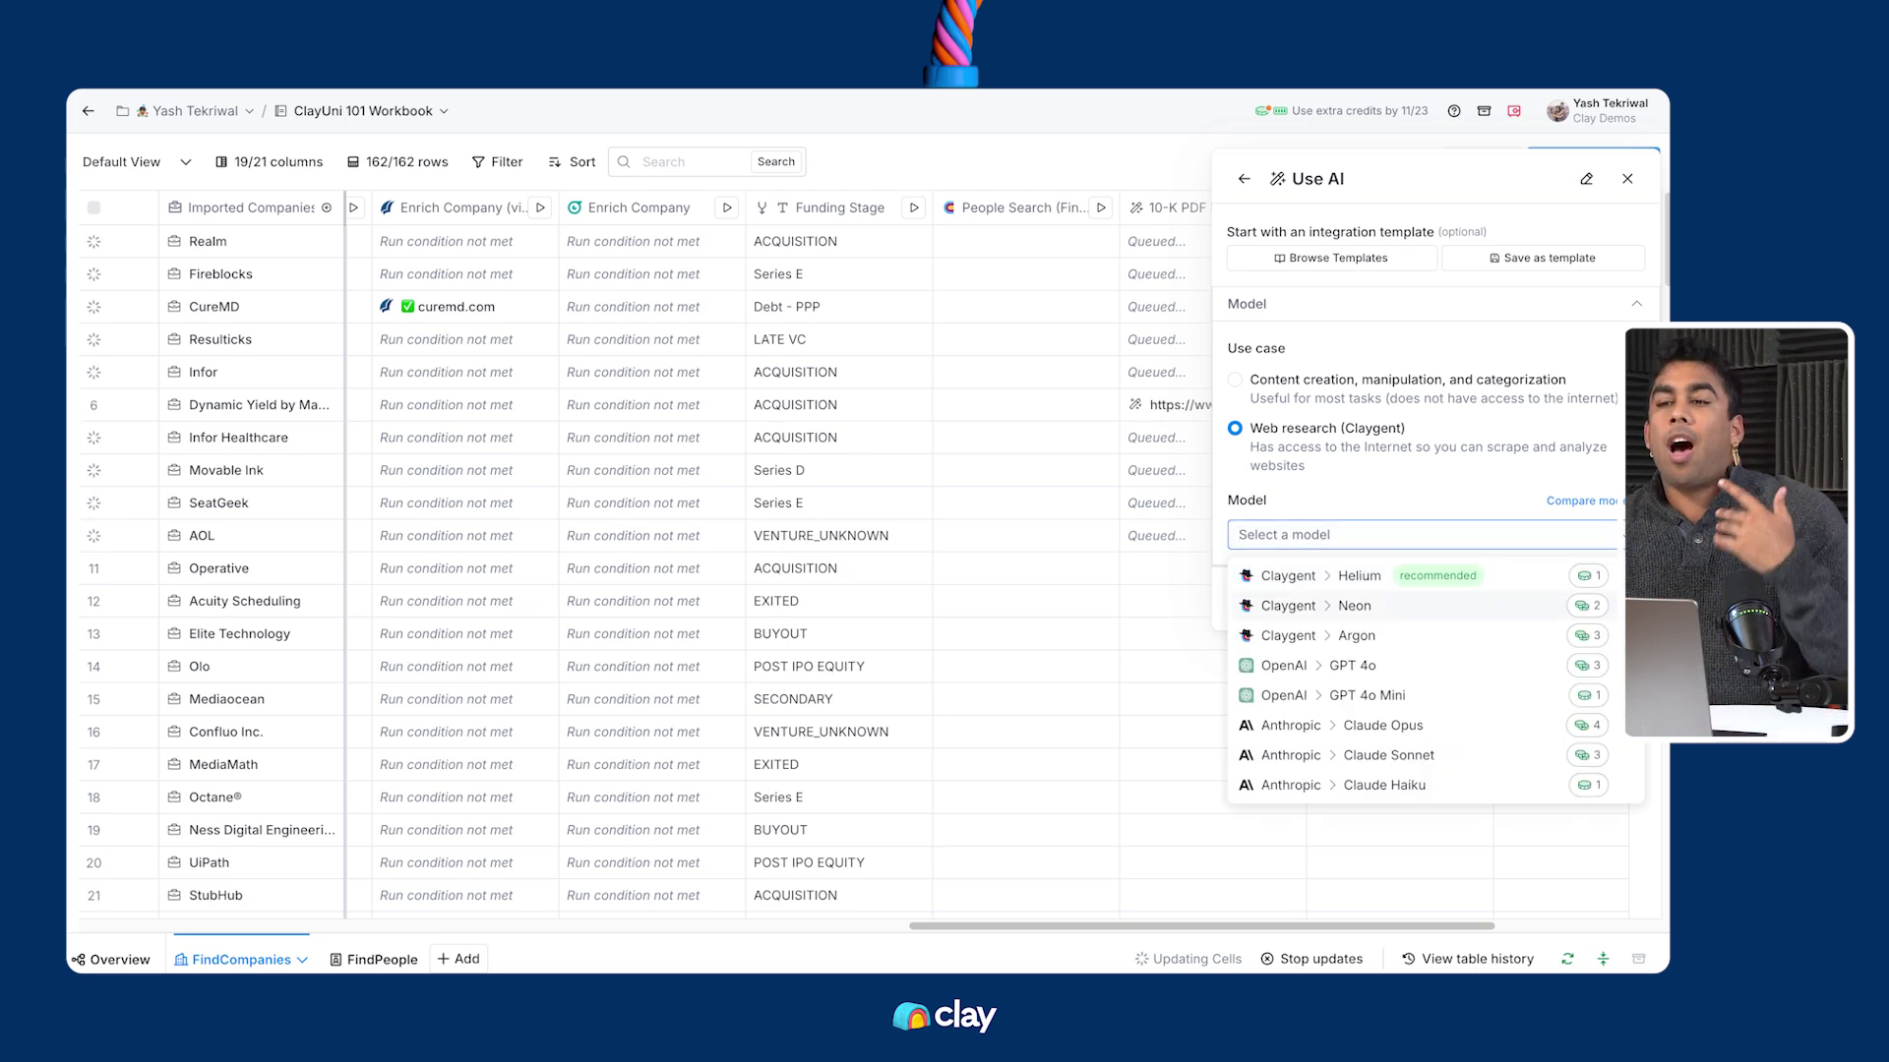
left_click(1318, 574)
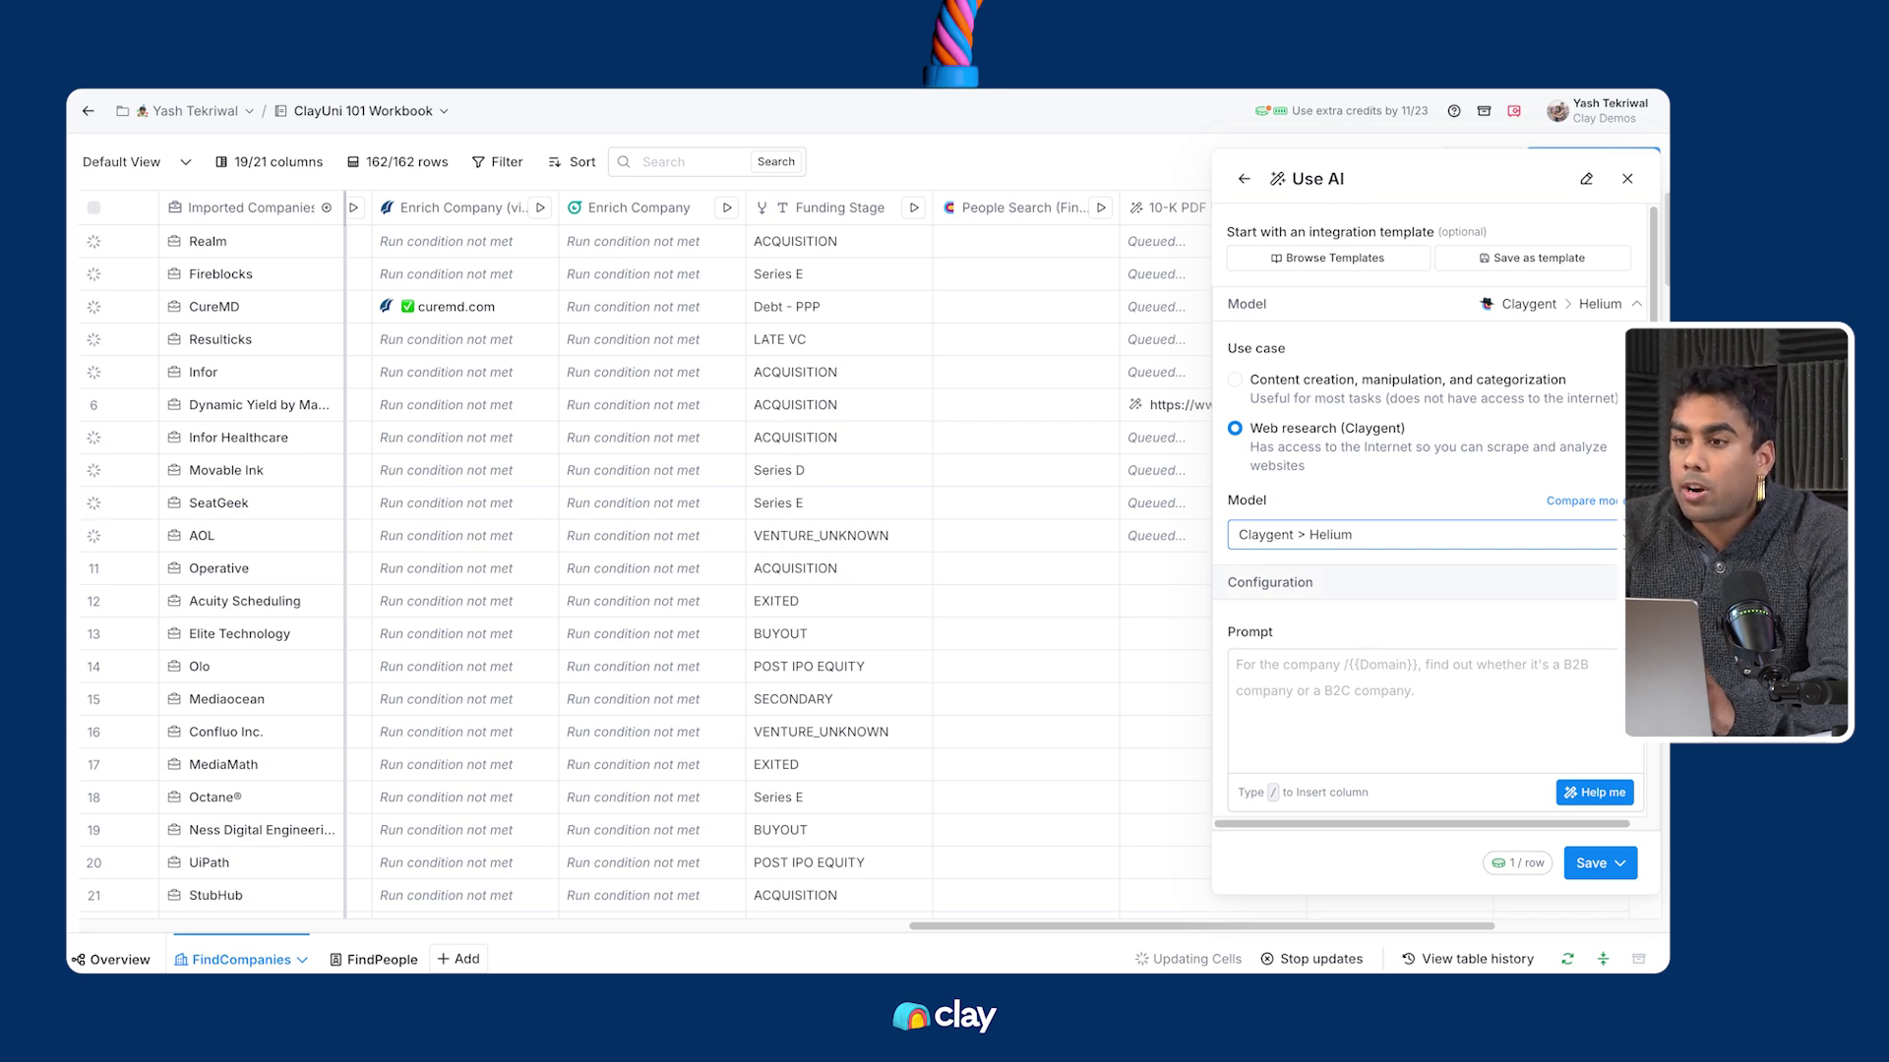
scroll(1352, 485, "down", 1)
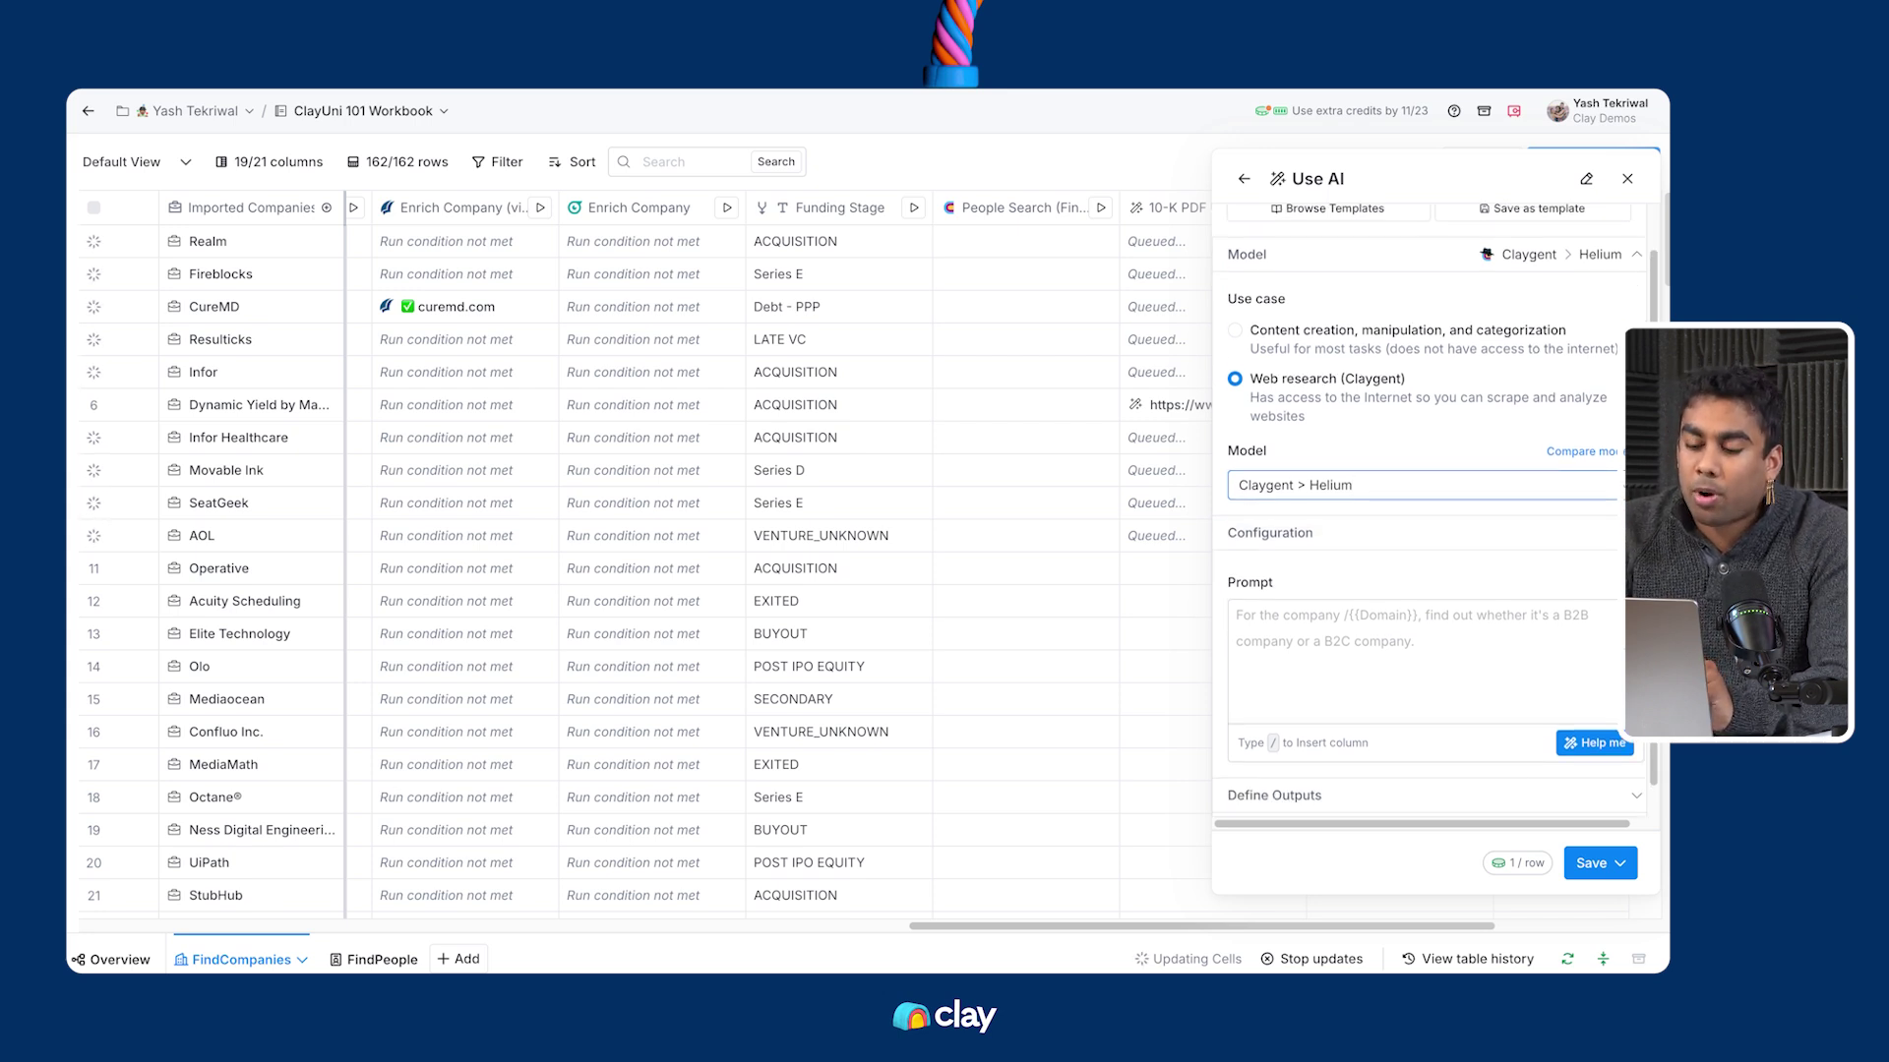
left_click(1627, 178)
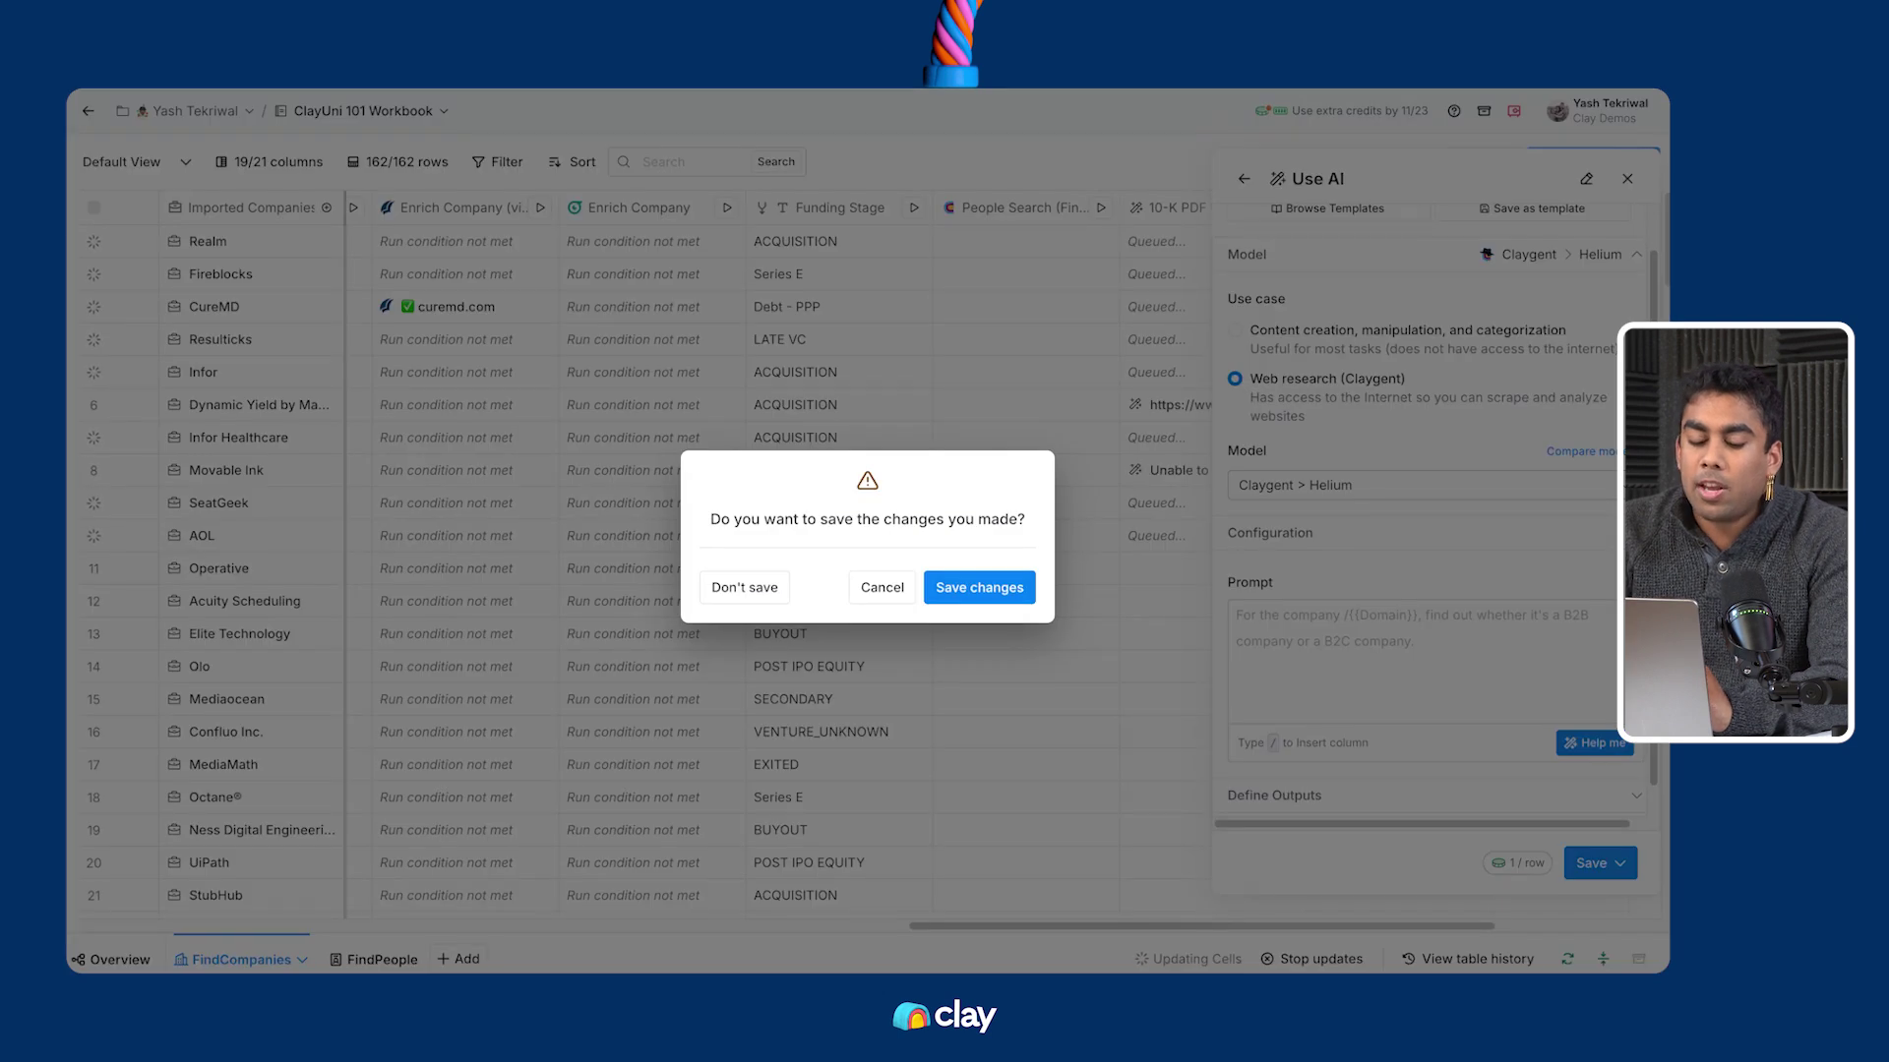
left_click(735, 590)
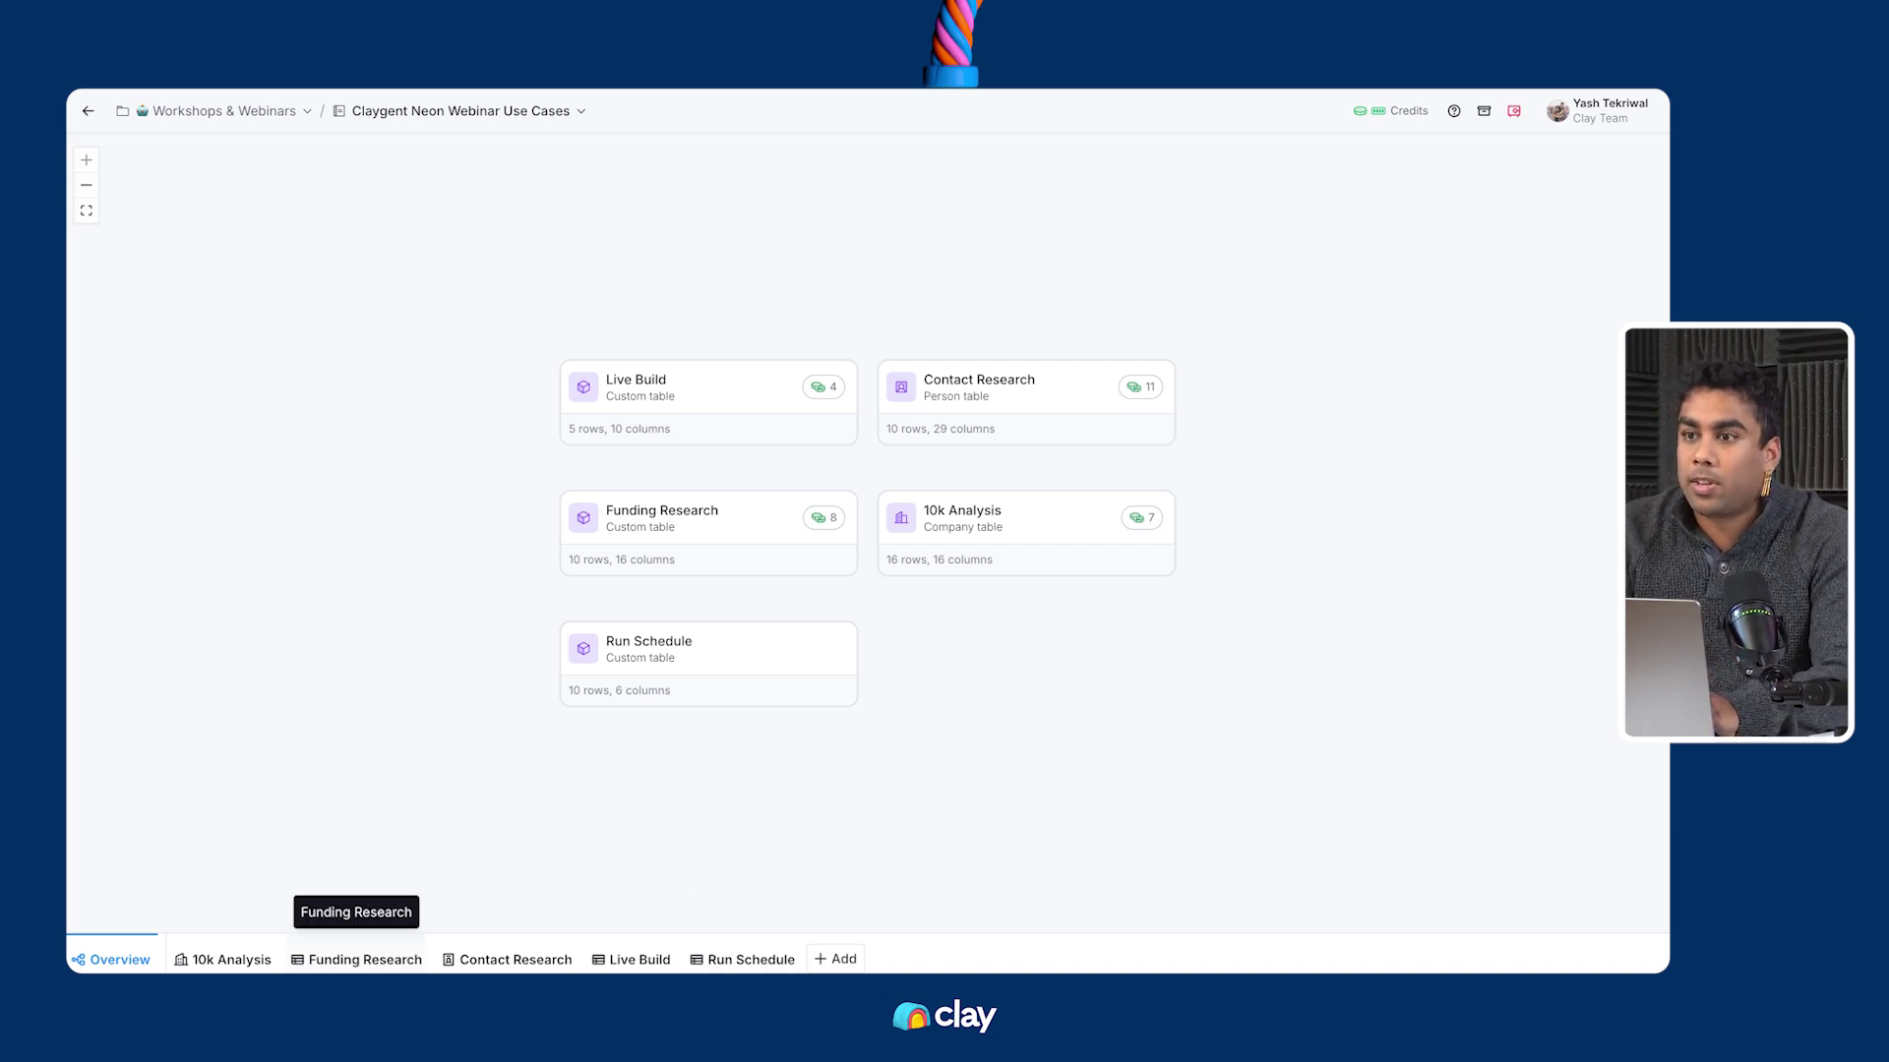
Examine the funding columns of the Funding Research table and open the settings of its Claygent web research column
left_click(356, 960)
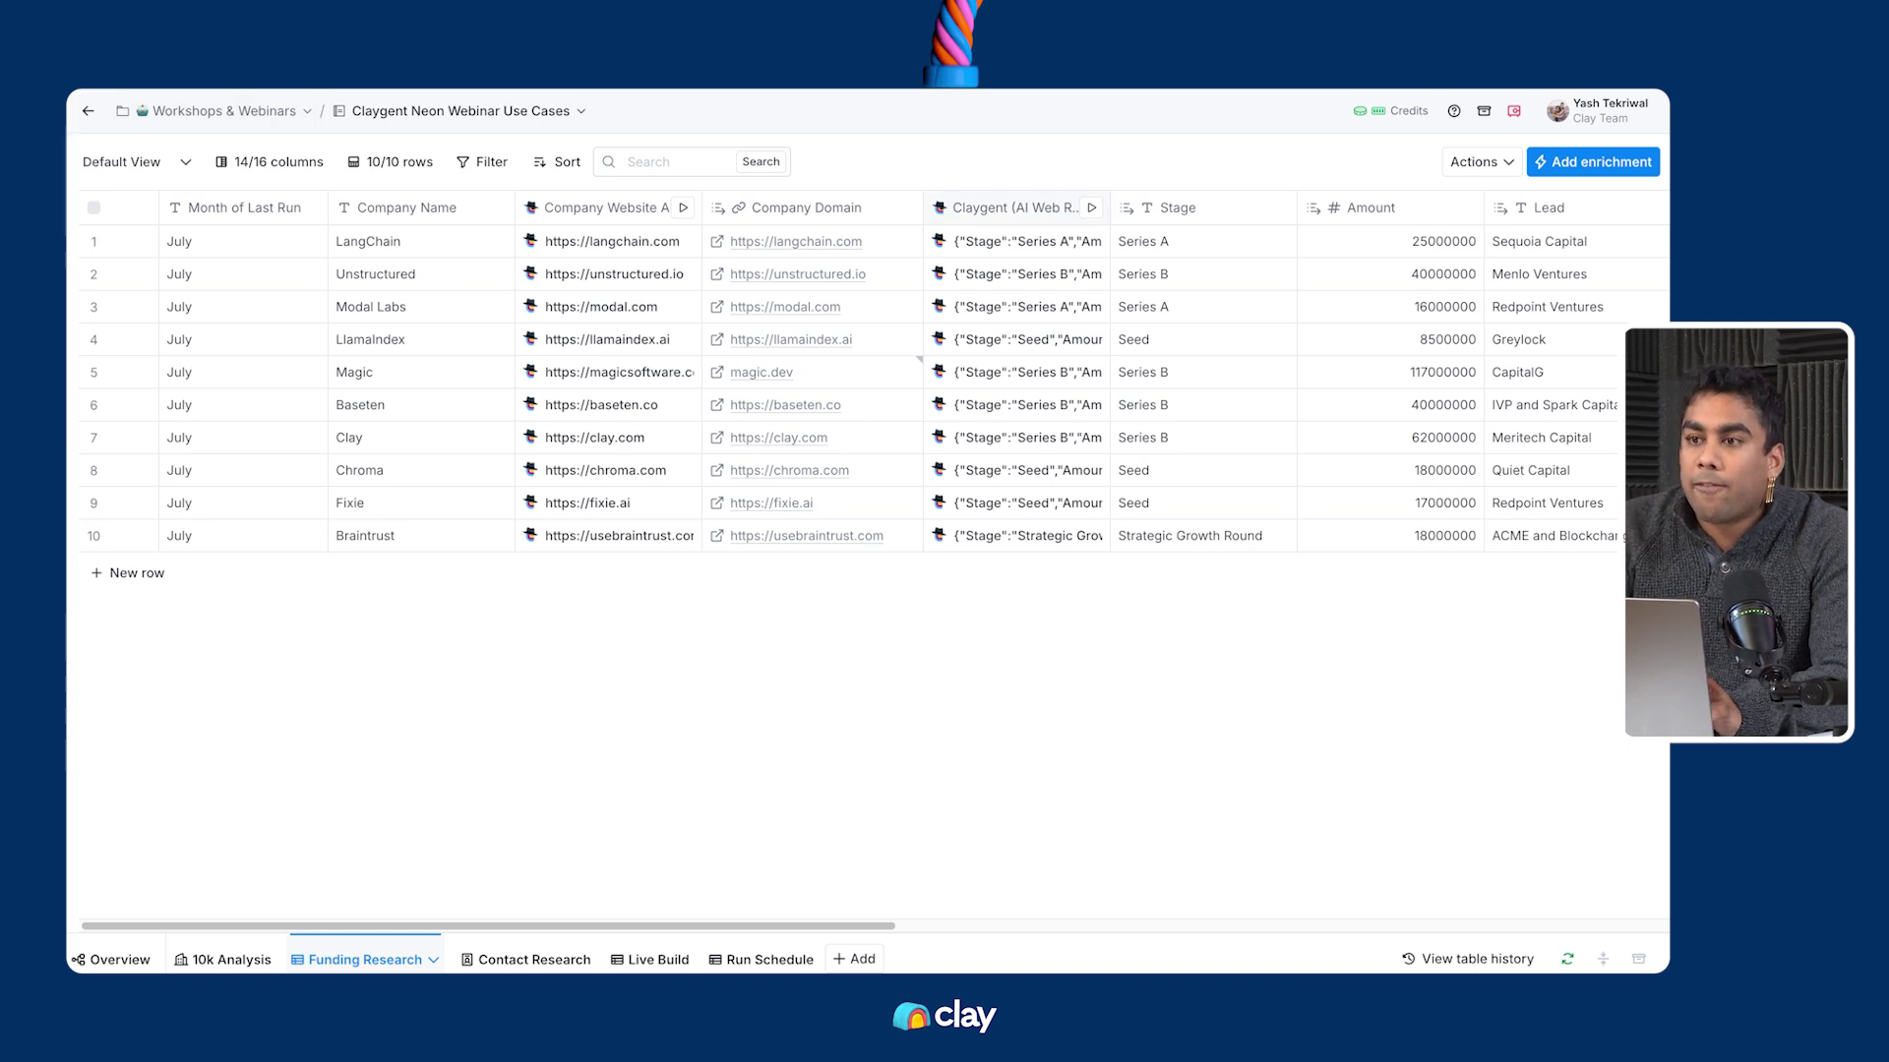
scroll(866, 393, "right", 5)
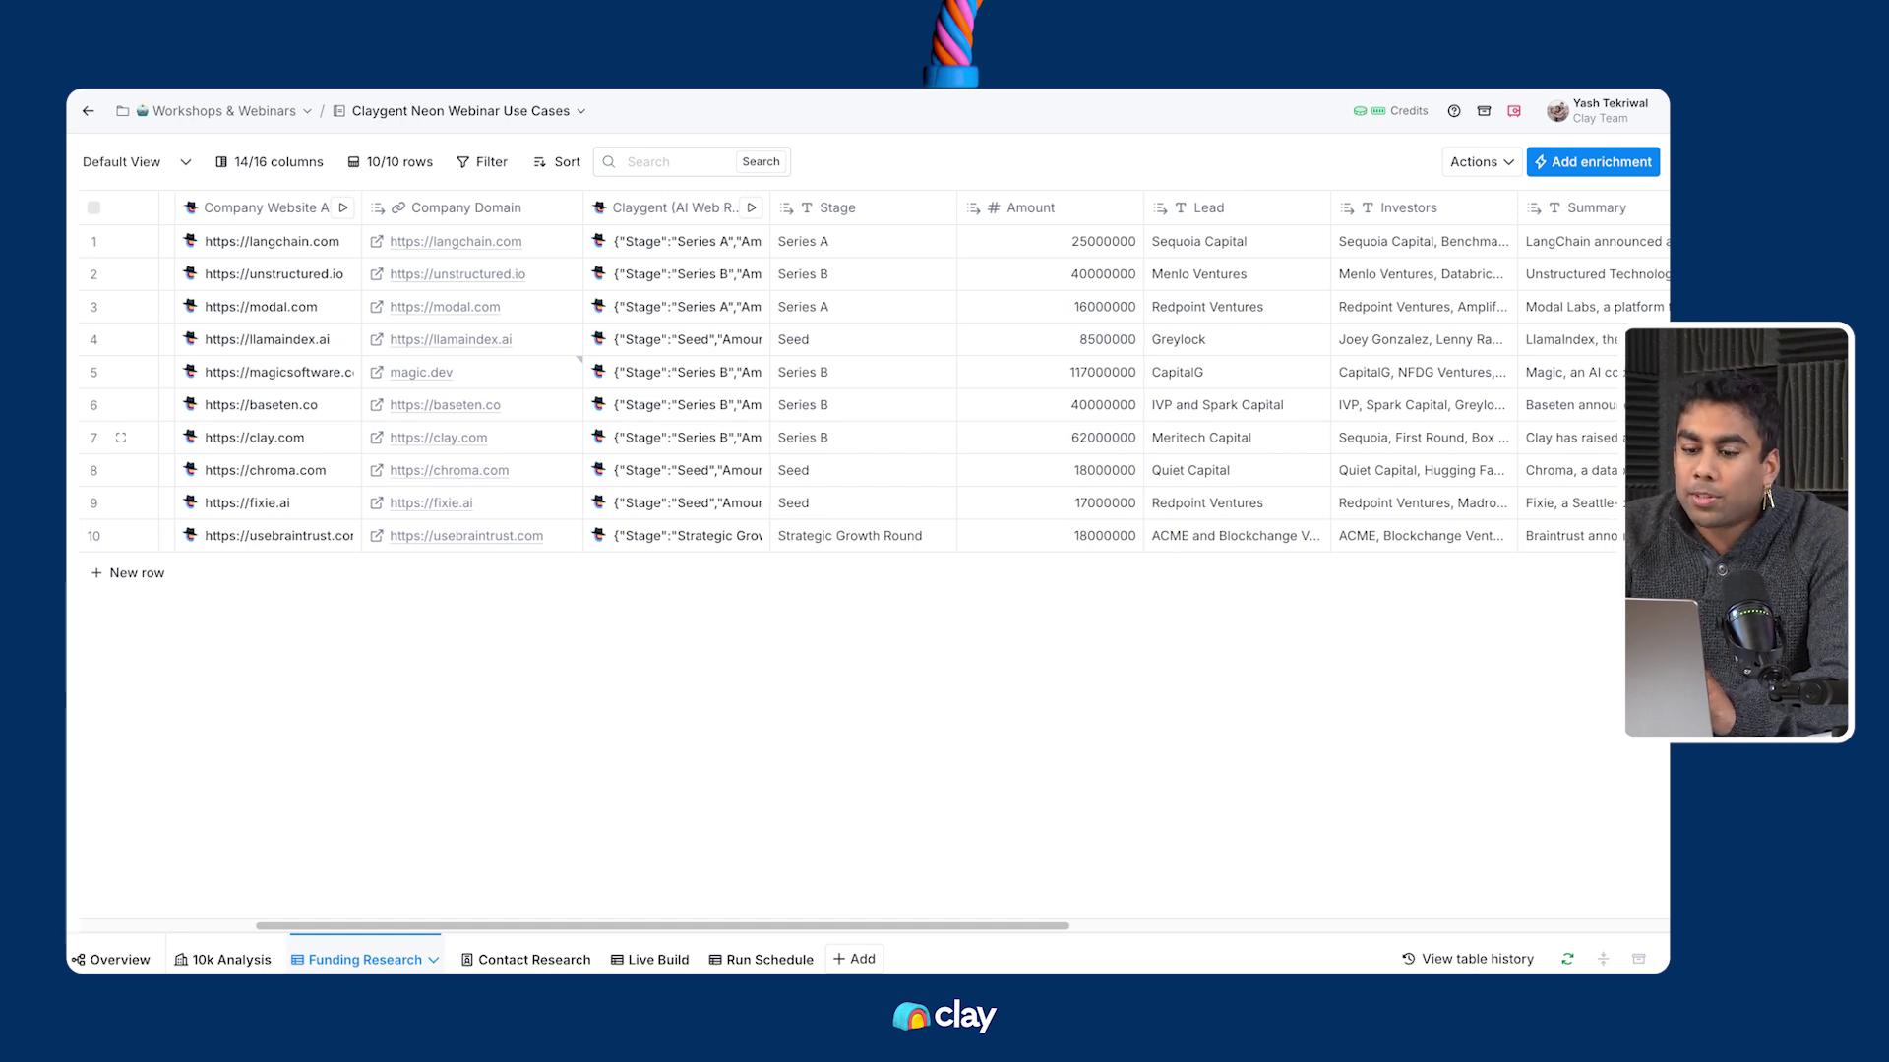
scroll(865, 394, "right", 4)
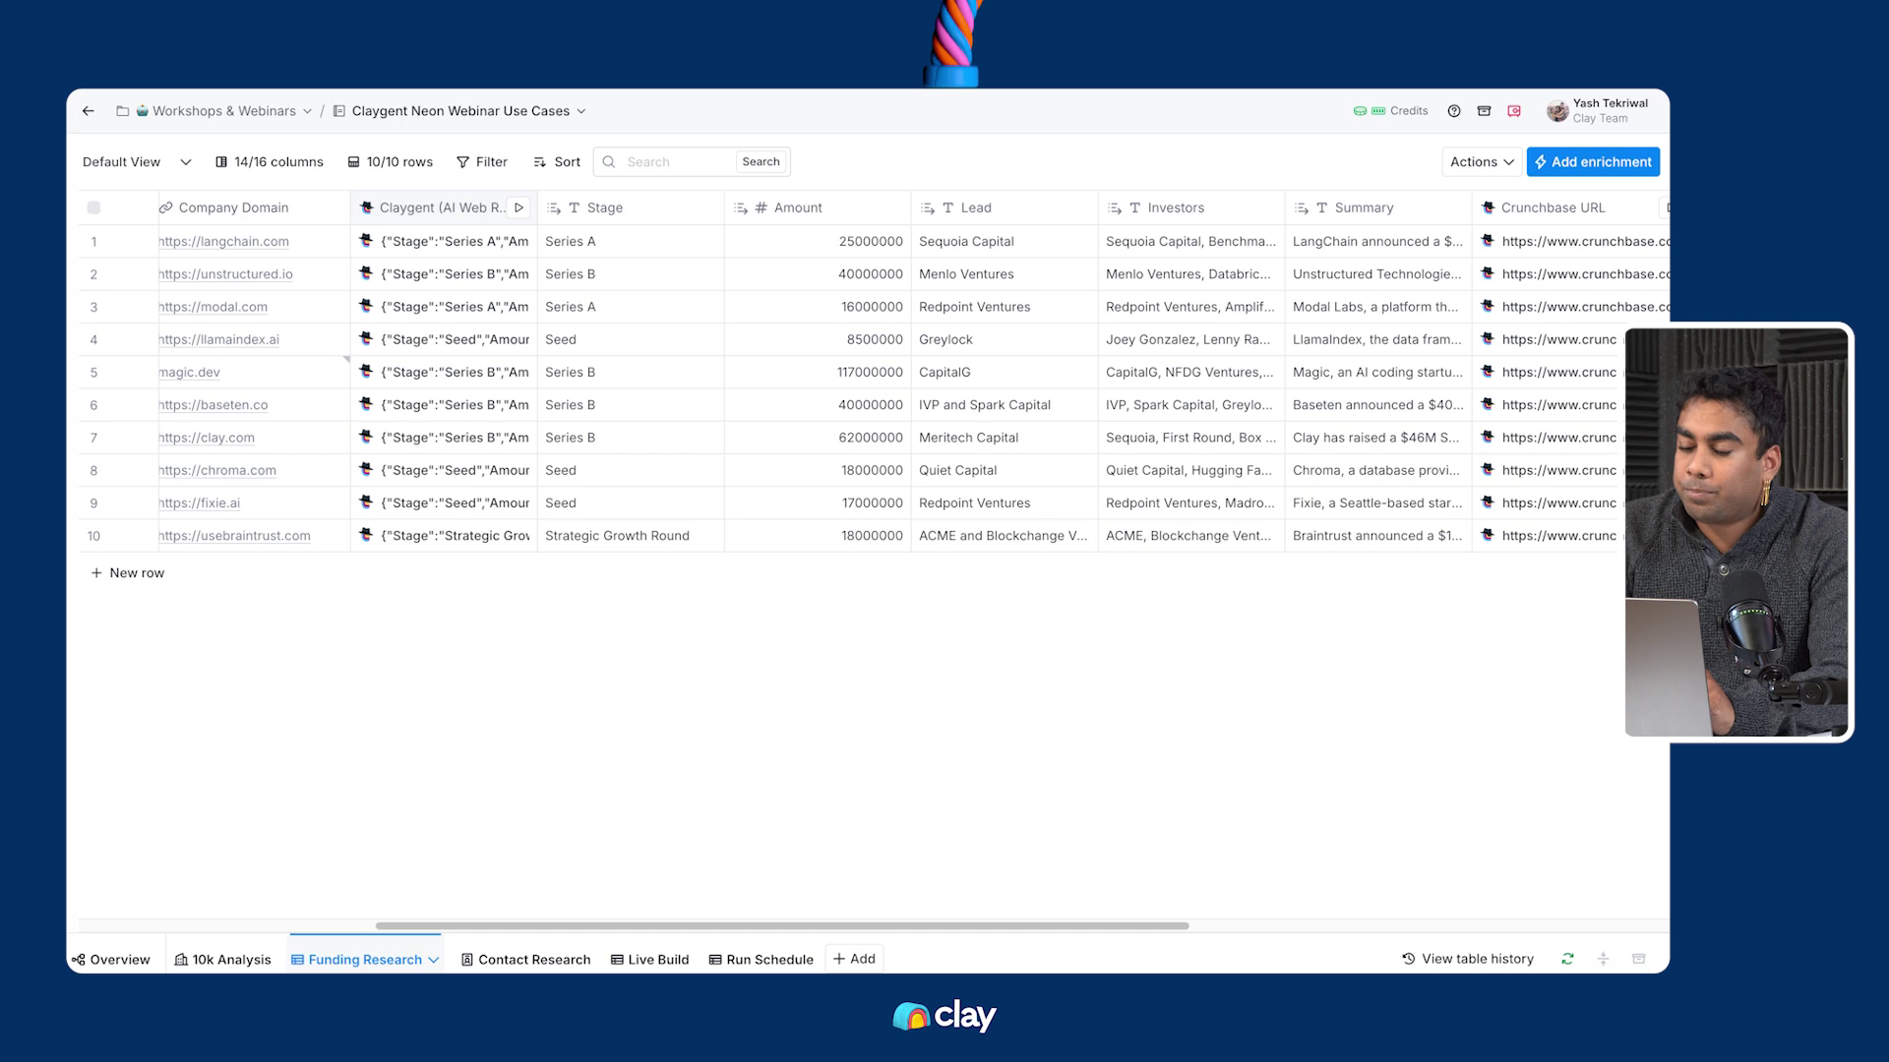
left_click(443, 208)
scroll(443, 207, "left", 6)
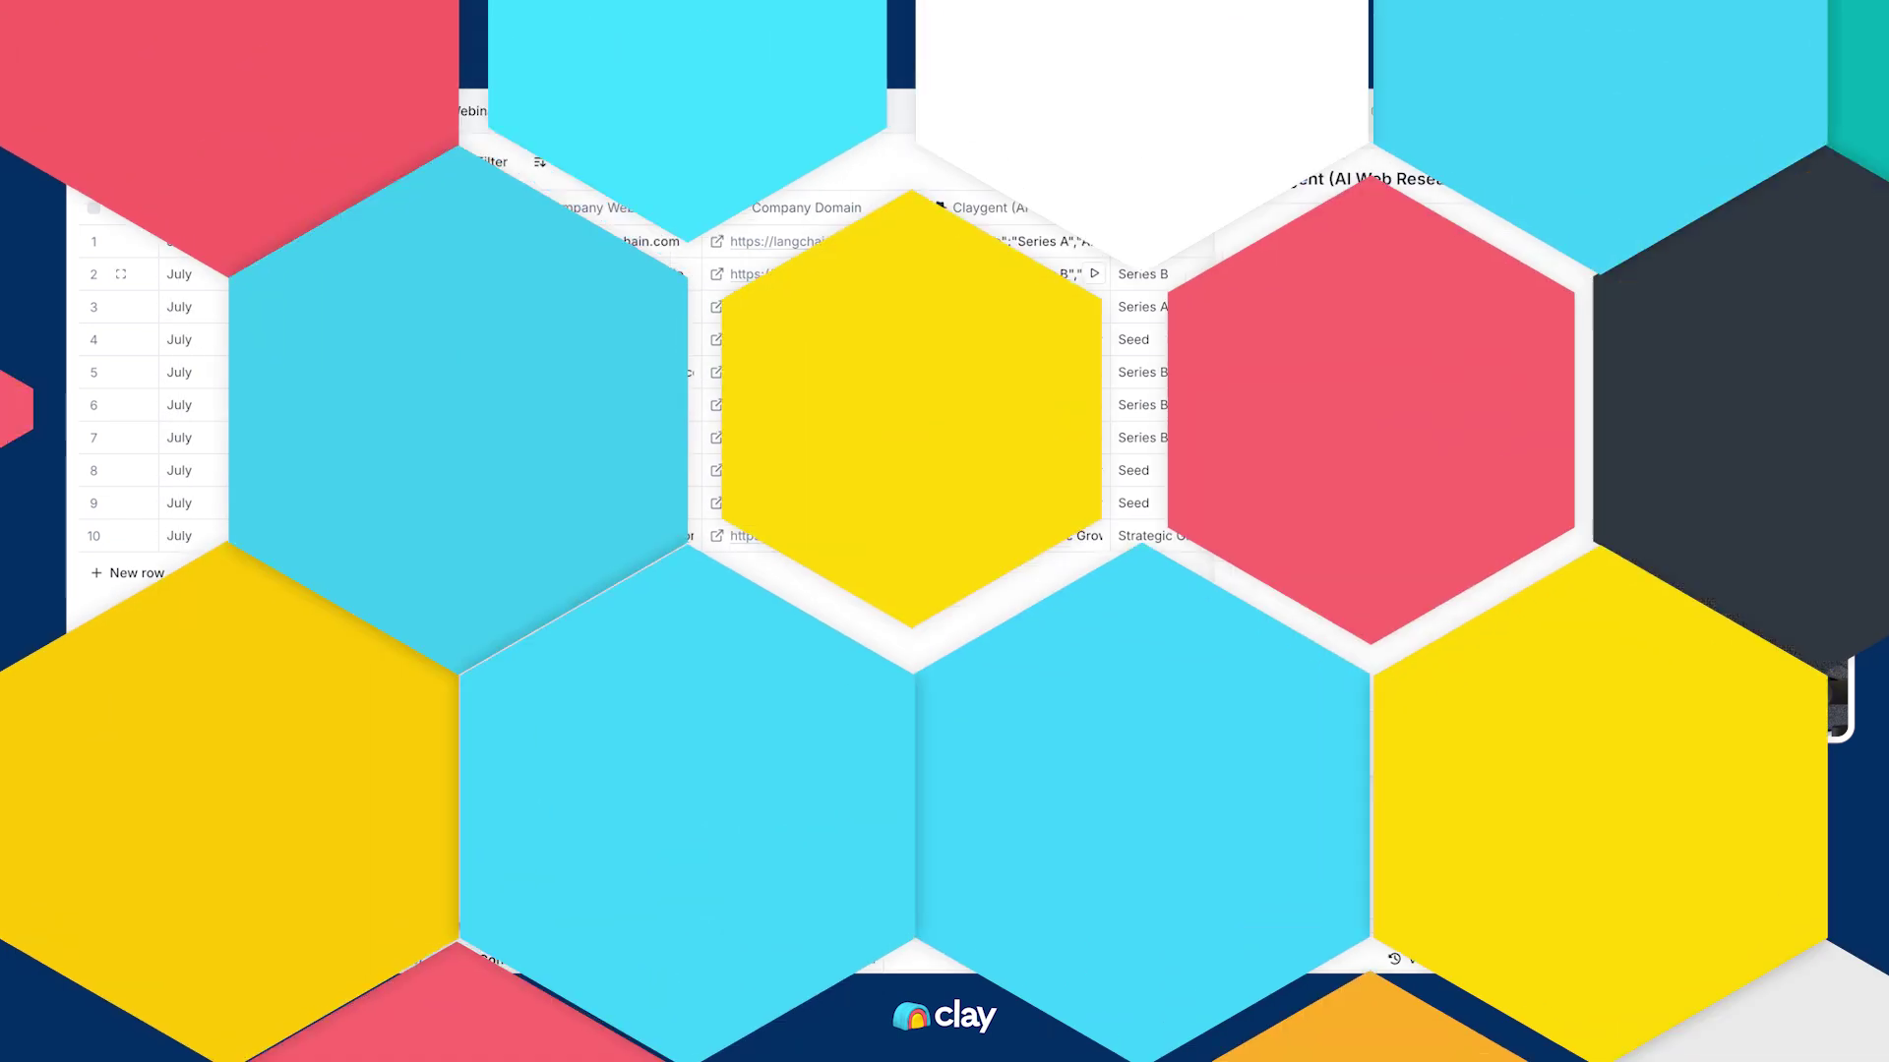